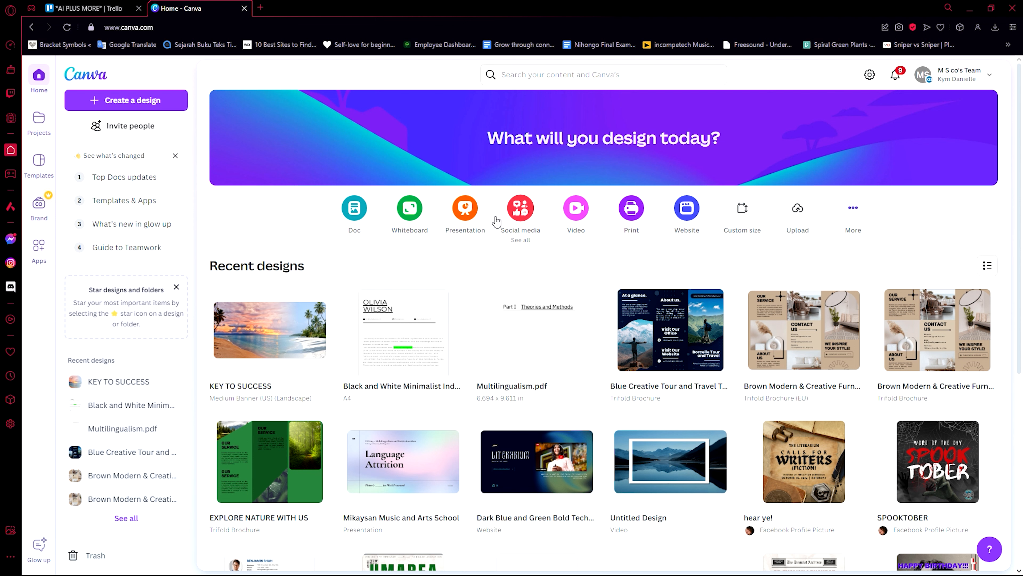
Step: Search for "itinerary" and open the Itinerary Planner template category
left_click(516, 73)
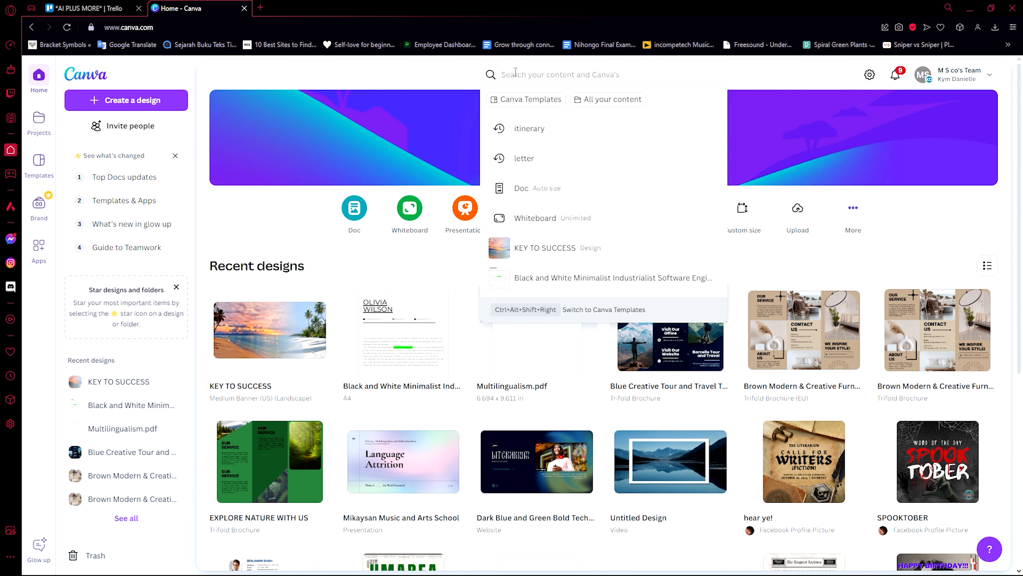
type("itinerary")
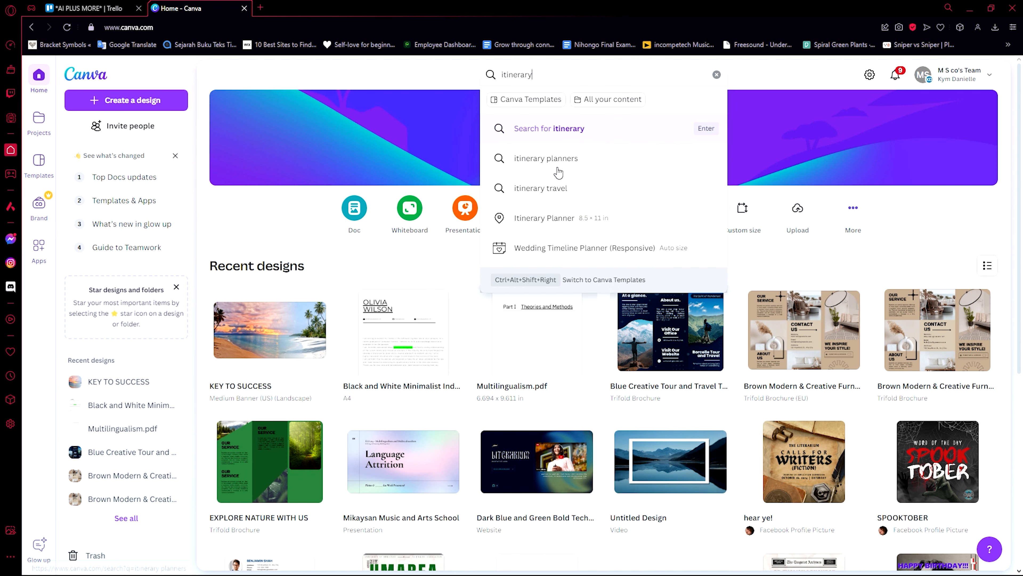
left_click(561, 222)
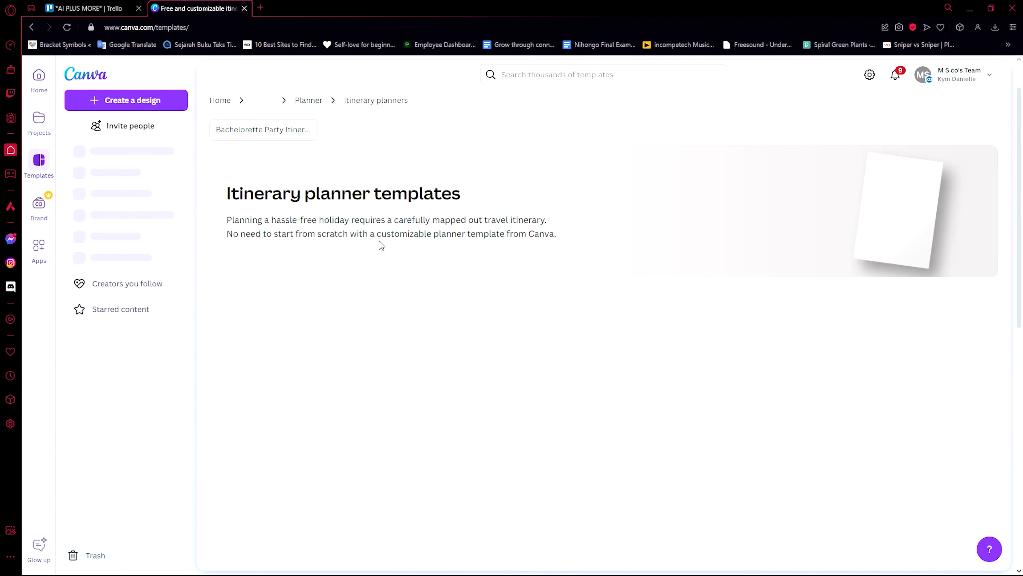
Step: Browse the itinerary planner templates and open the Cream and Green Minimalist Travel Itinerary Planner for customizing
scroll(415, 247, "down", 5)
scroll(416, 250, "up", 3)
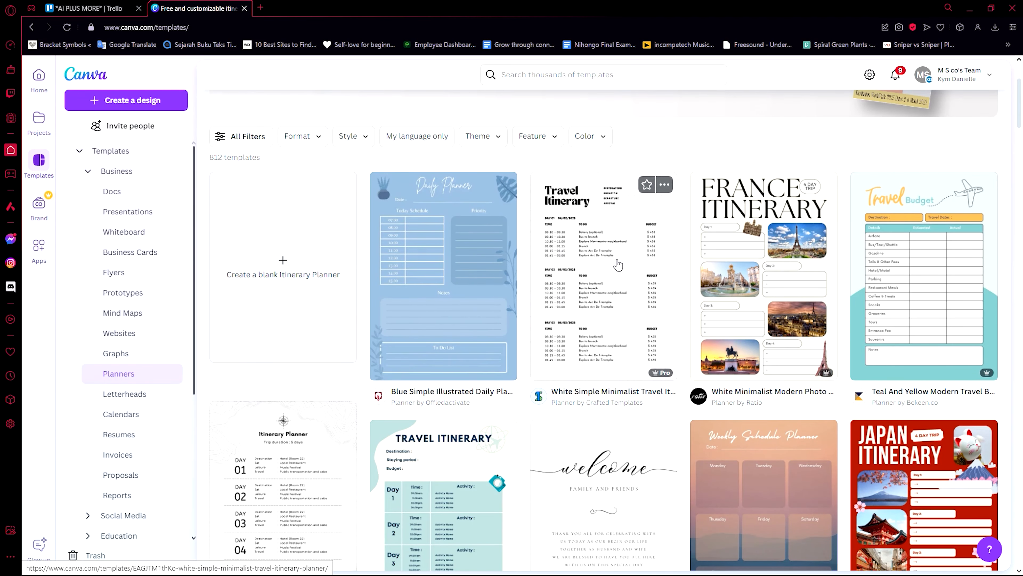
scroll(618, 269, "down", 5)
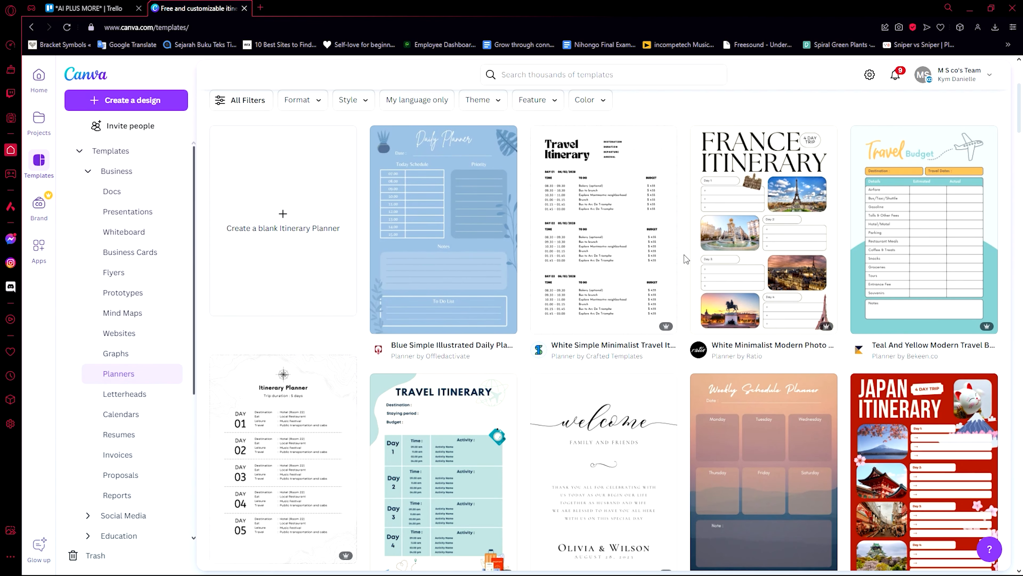
scroll(593, 309, "down", 5)
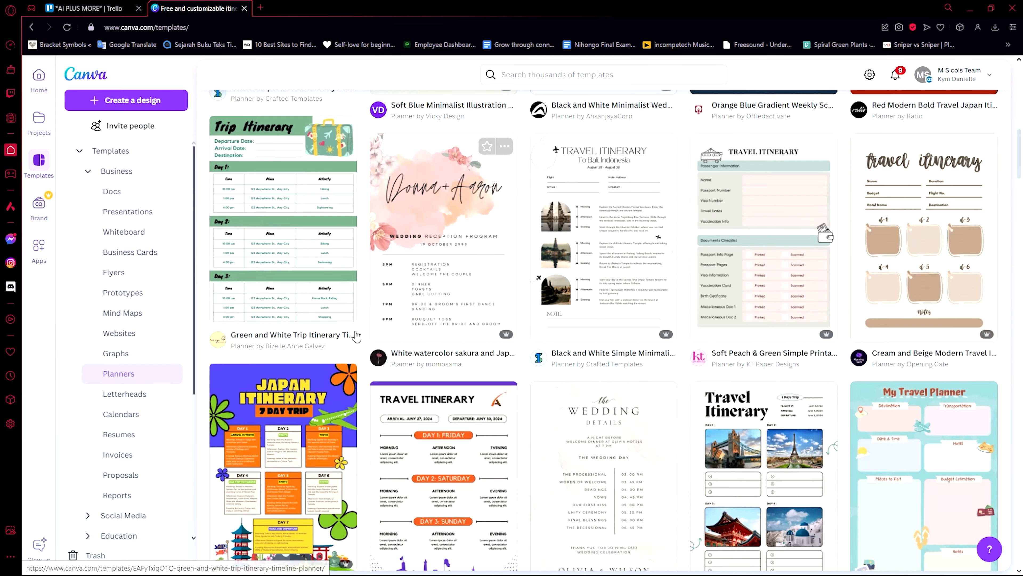
scroll(293, 297, "up", 10)
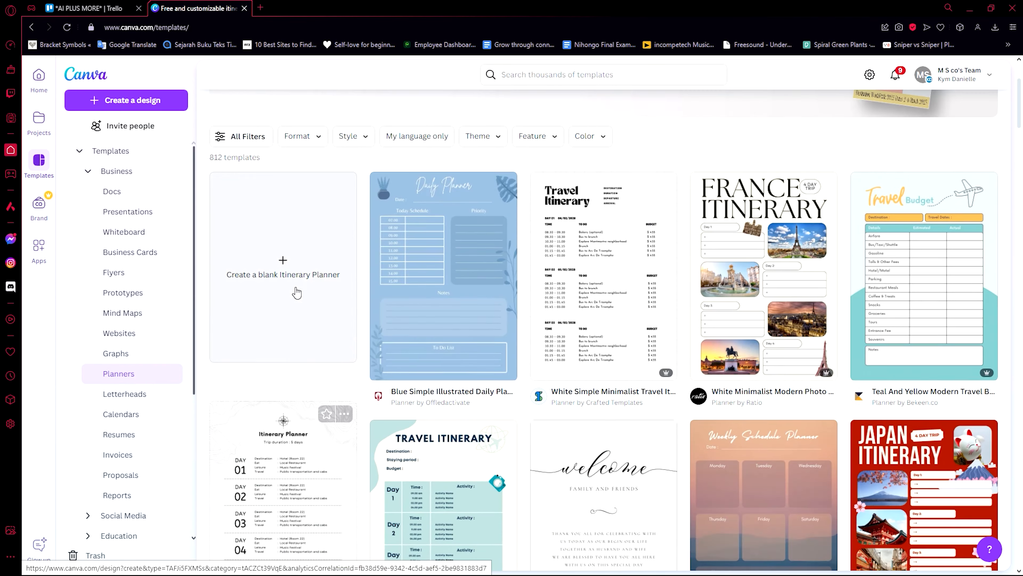
scroll(297, 293, "down", 6)
scroll(511, 330, "down", 8)
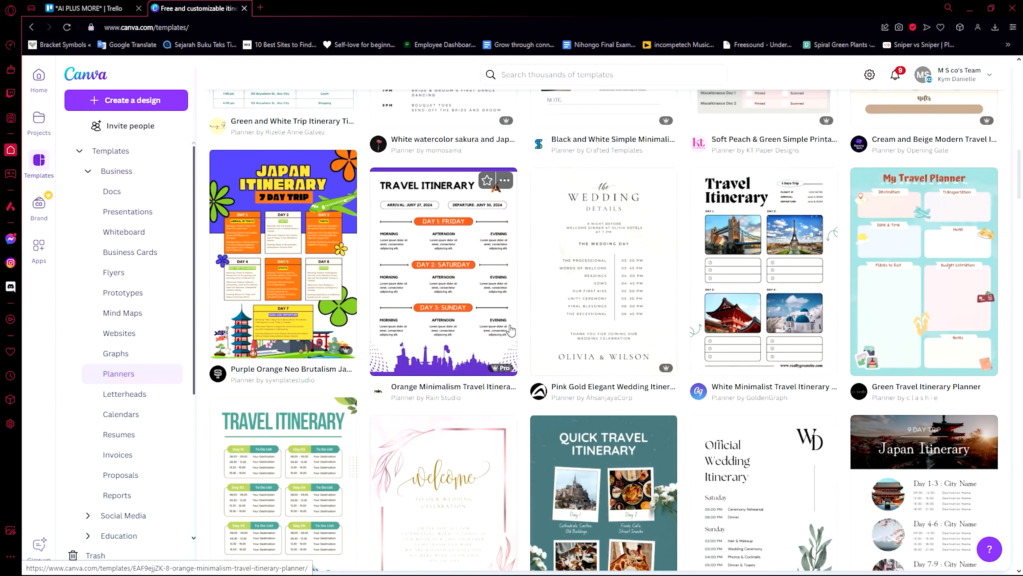
scroll(511, 329, "down", 6)
scroll(486, 329, "up", 1)
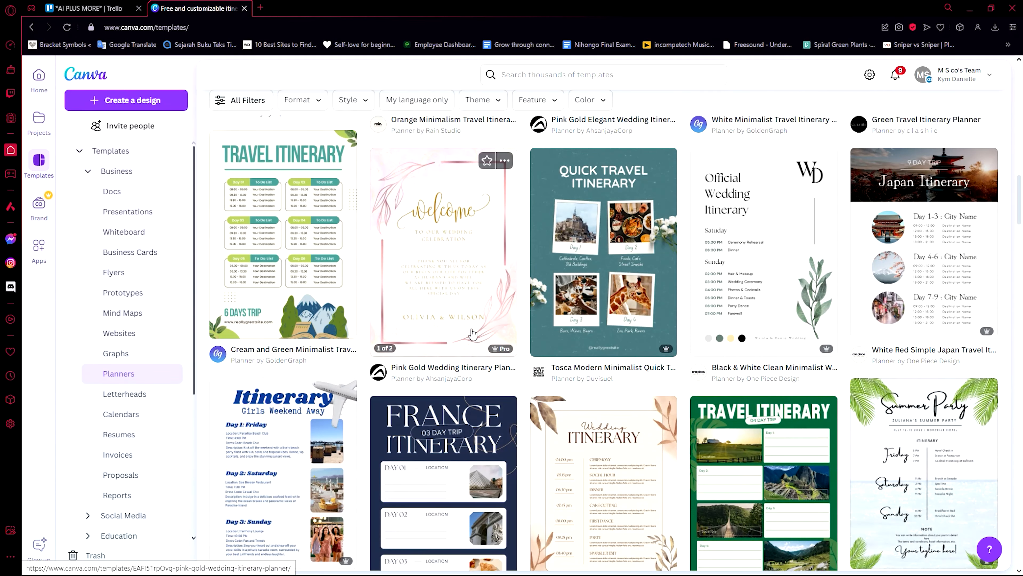
left_click(325, 308)
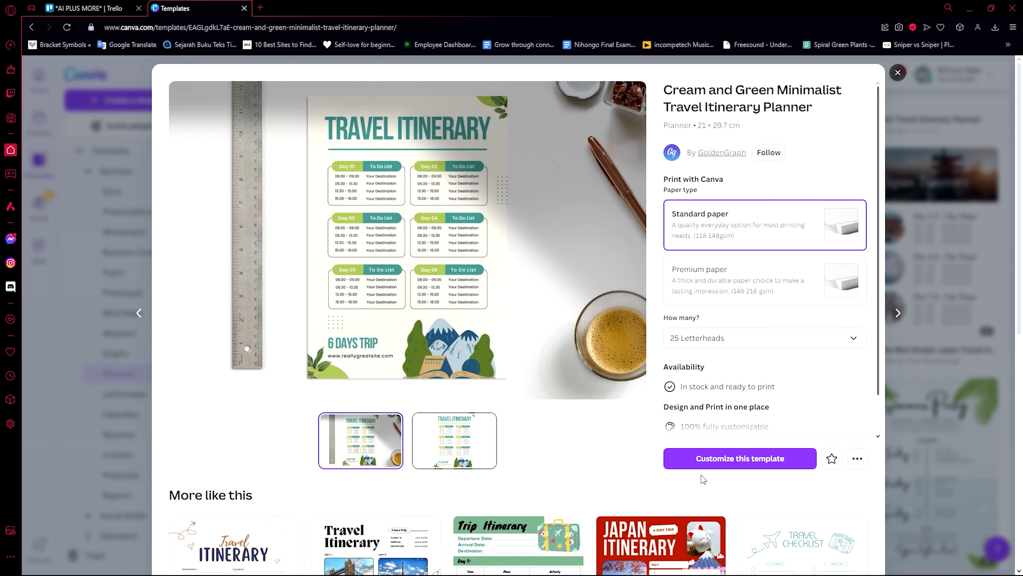
left_click(739, 460)
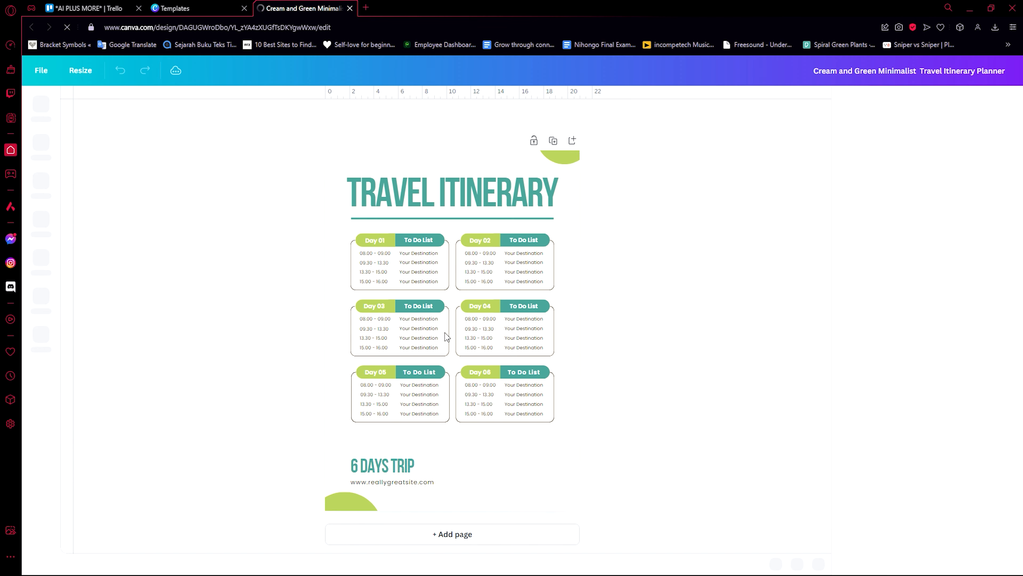
Step: Duplicate the itinerary page, and delete all six day tables and the line beneath the title from page 1
left_click(553, 140)
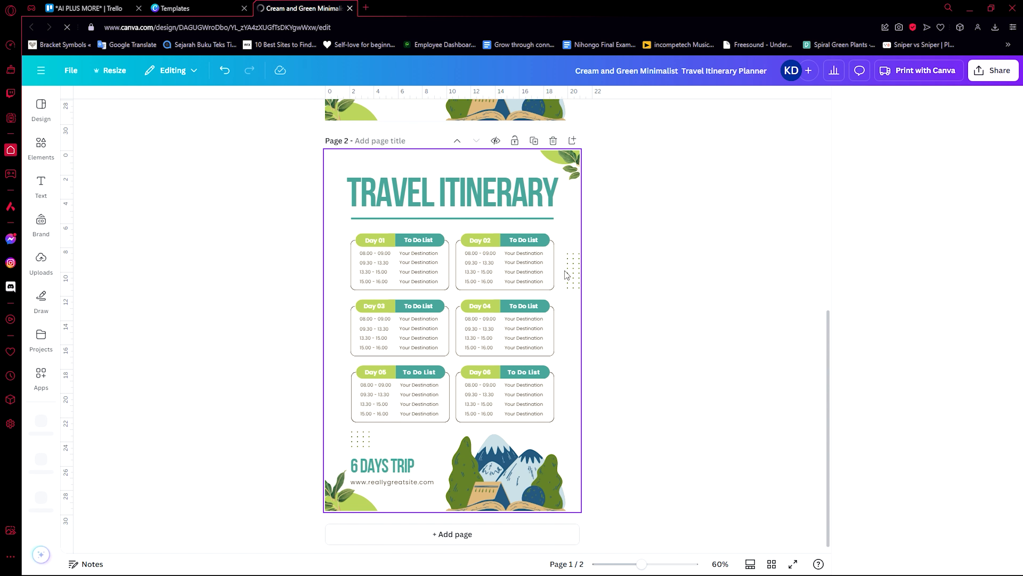
scroll(560, 278, "up", 8)
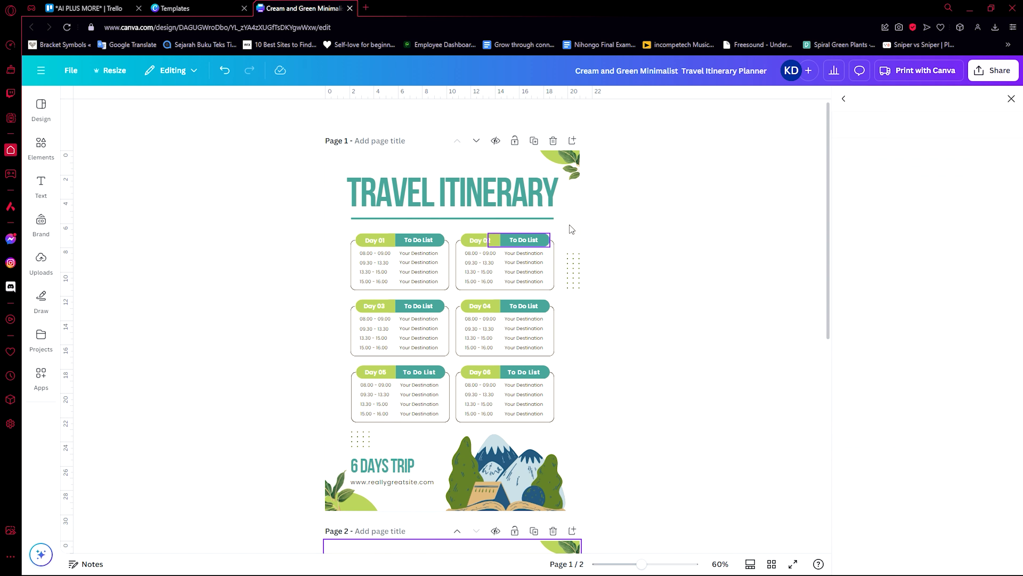
left_click_drag(569, 224, 558, 245)
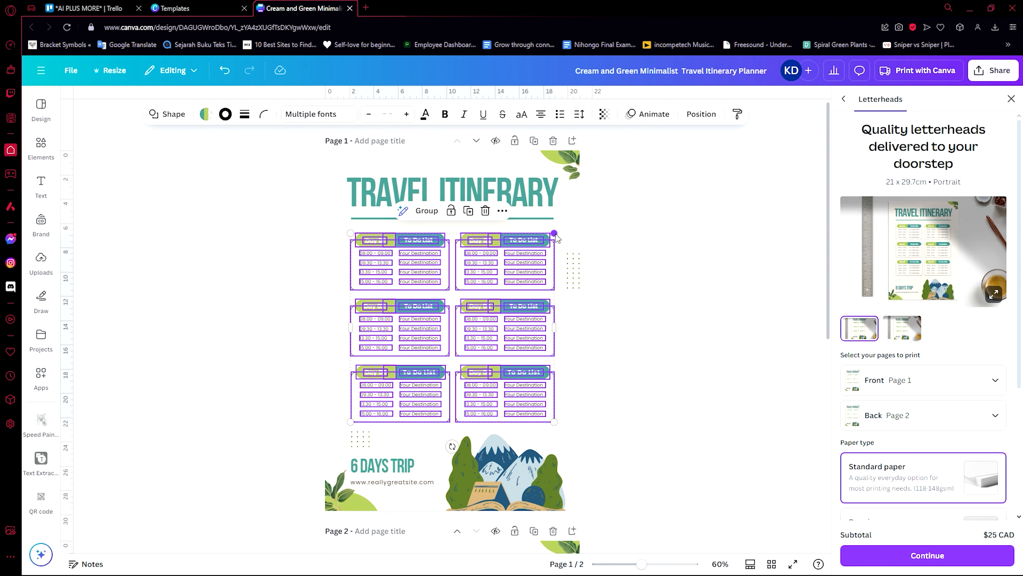
key("Delete")
left_click(541, 211)
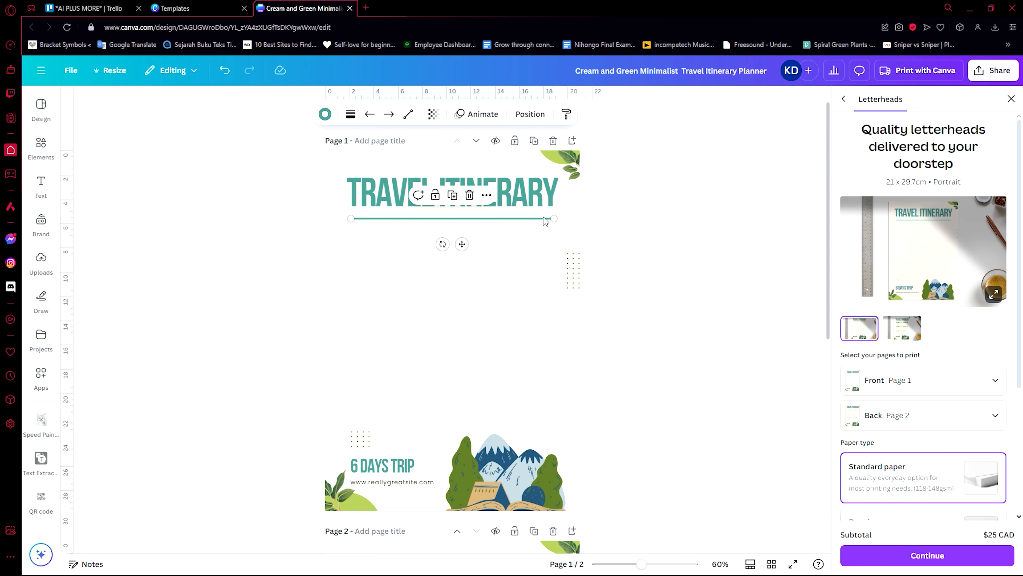
Step: Move page 1's title down to the middle of the page and change its text to "MY TRAVEL ITINERARY"
left_click_drag(507, 201, 497, 346)
double_click(499, 324)
double_click(499, 325)
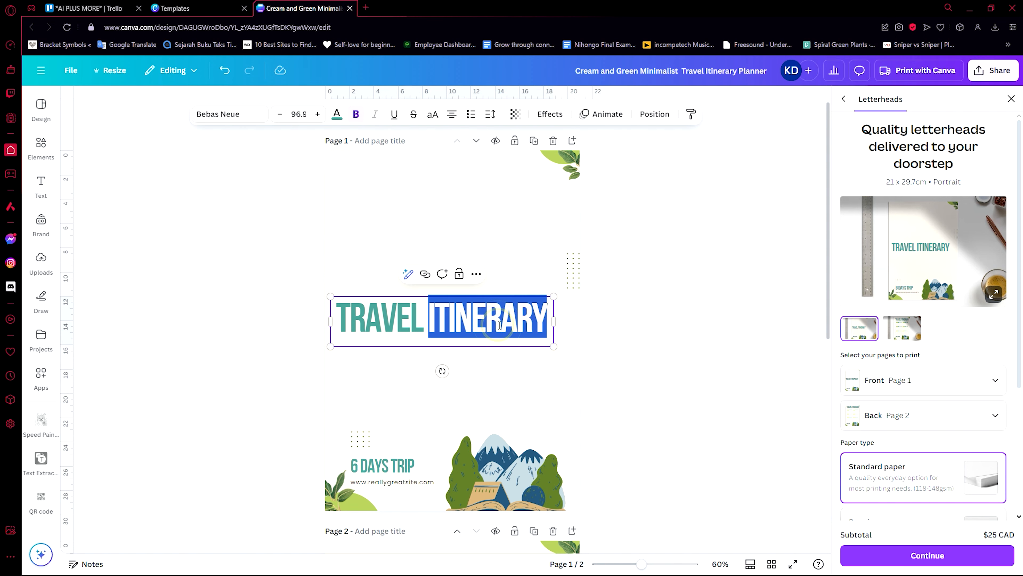
key("ctrl+a")
type("MY TRAVEL IT")
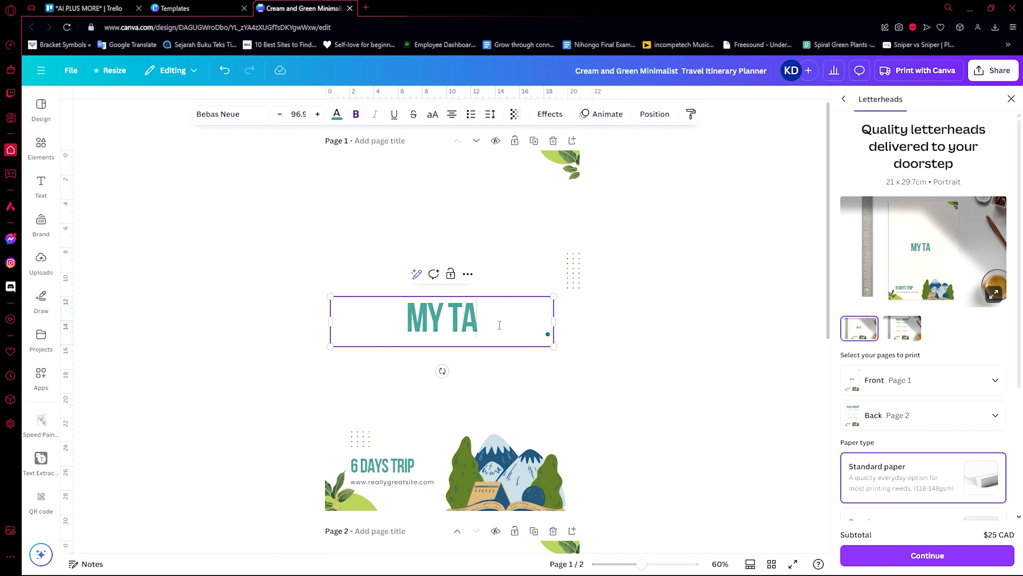
type("INERARY")
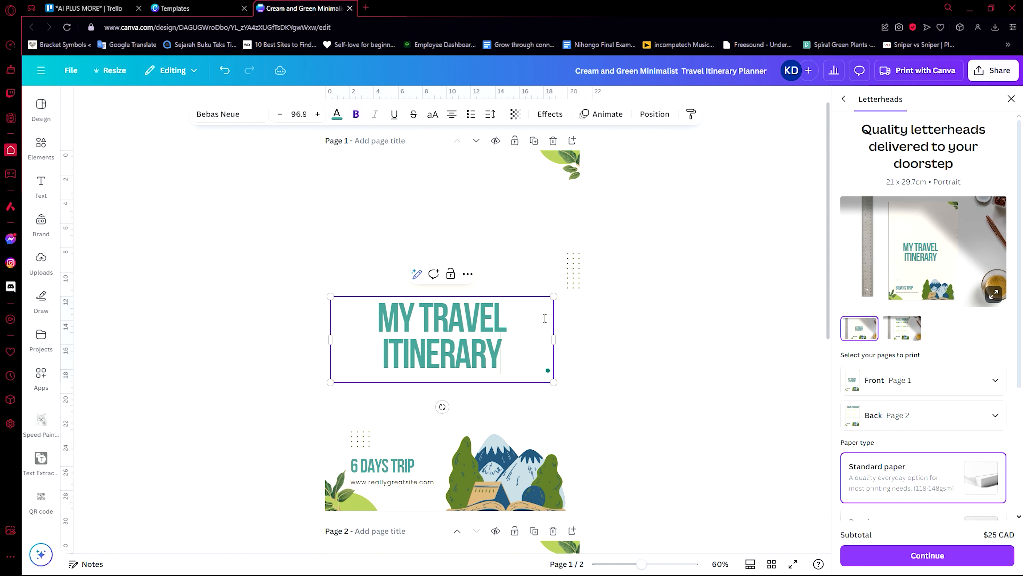
left_click(640, 322)
Step: Enlarge the "MY TRAVEL ITINERARY" title to about font size 121 and centre it horizontally on page 1
left_click(479, 347)
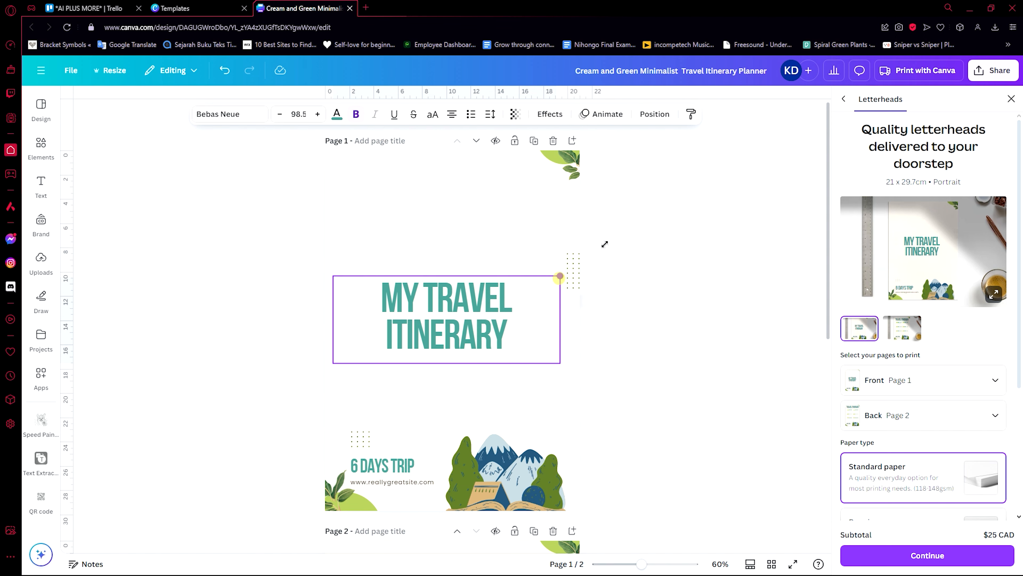
left_click_drag(557, 277, 601, 260)
left_click_drag(492, 323, 485, 328)
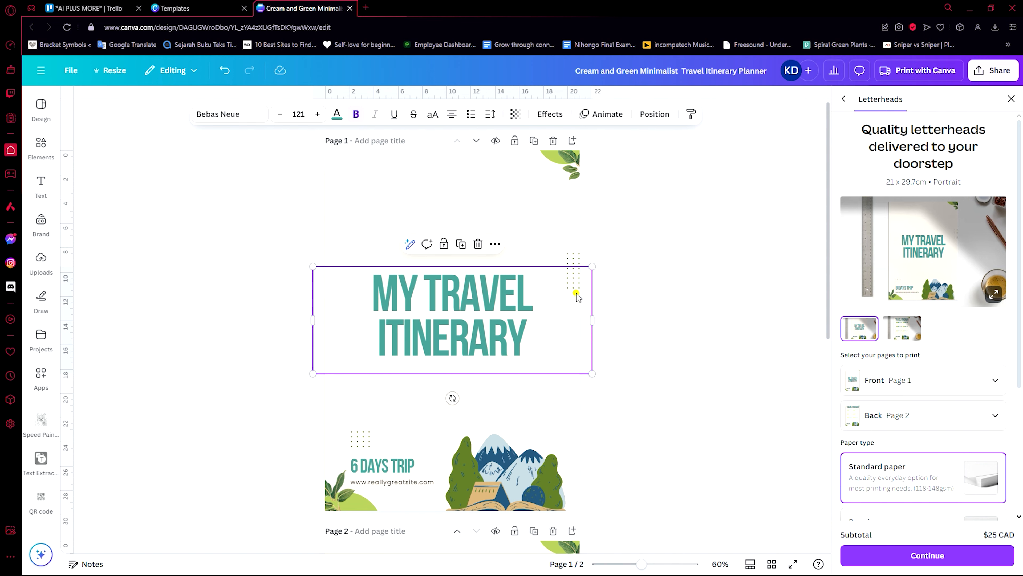
left_click(625, 294)
Step: Duplicate the cover page and change the copy's title to "THE ITINERARY HUB"
left_click(534, 140)
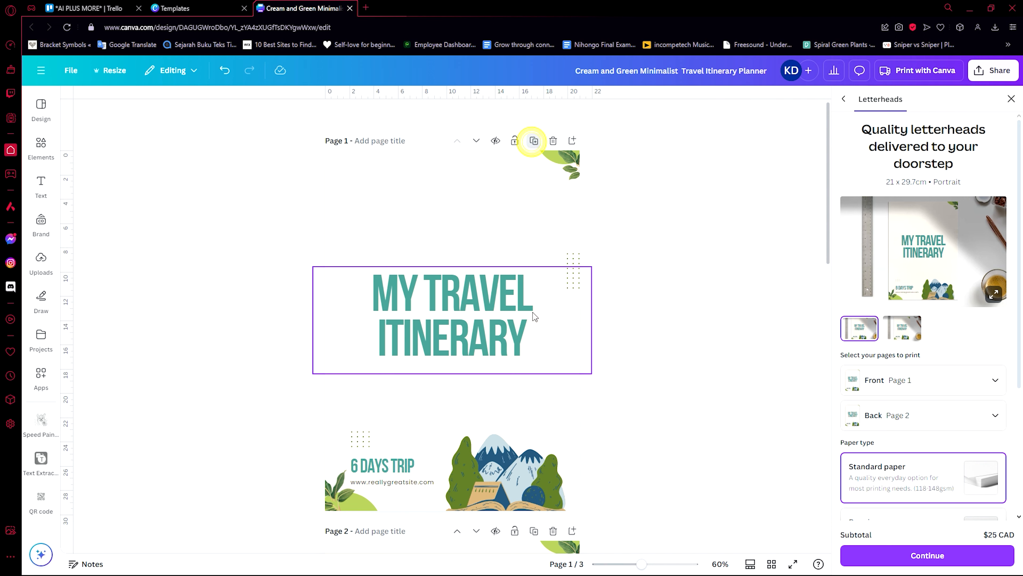
double_click(497, 270)
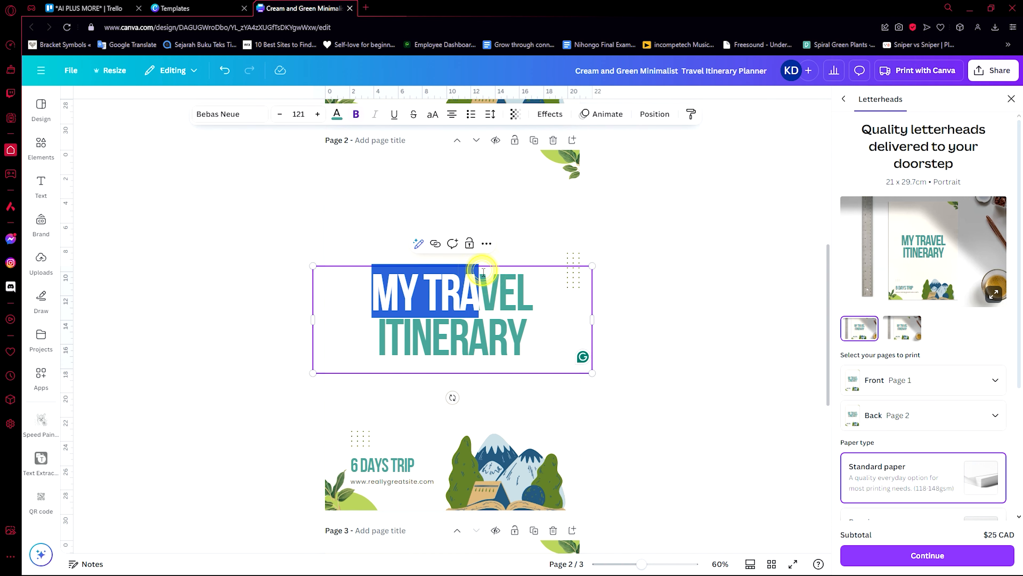
type("GOA")
key("BackSpace")
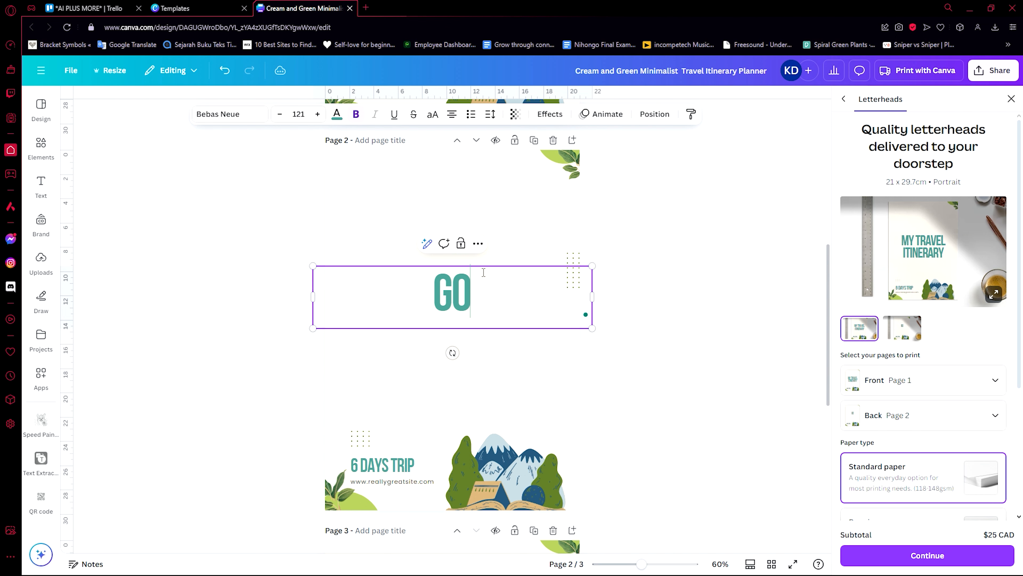
key("BackSpace")
type("ETWW")
key("BackSpace")
key("BackSpace")
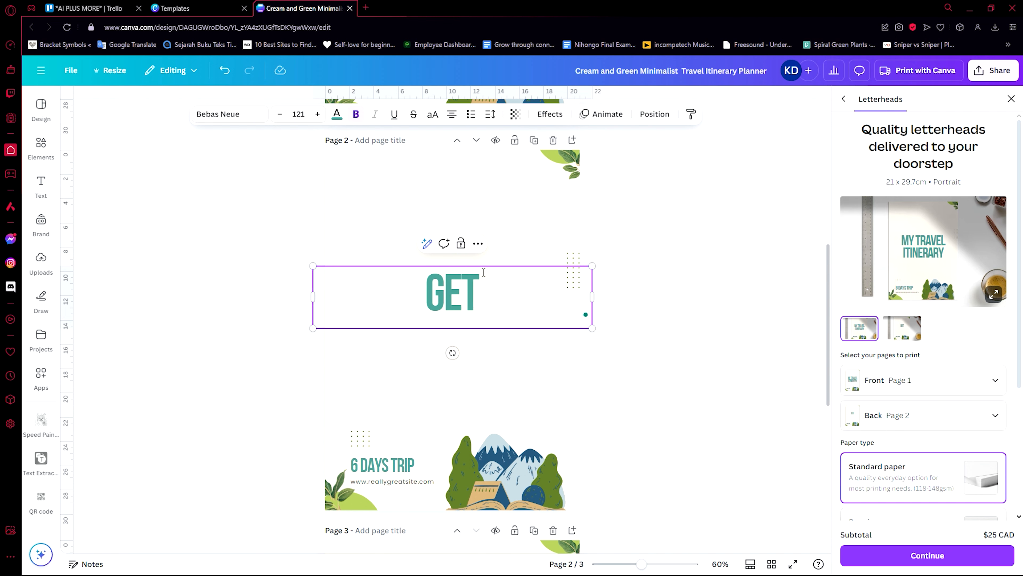
key("BackSpace")
key("BackSpace")
key("BackSpace")
type("THE ITER")
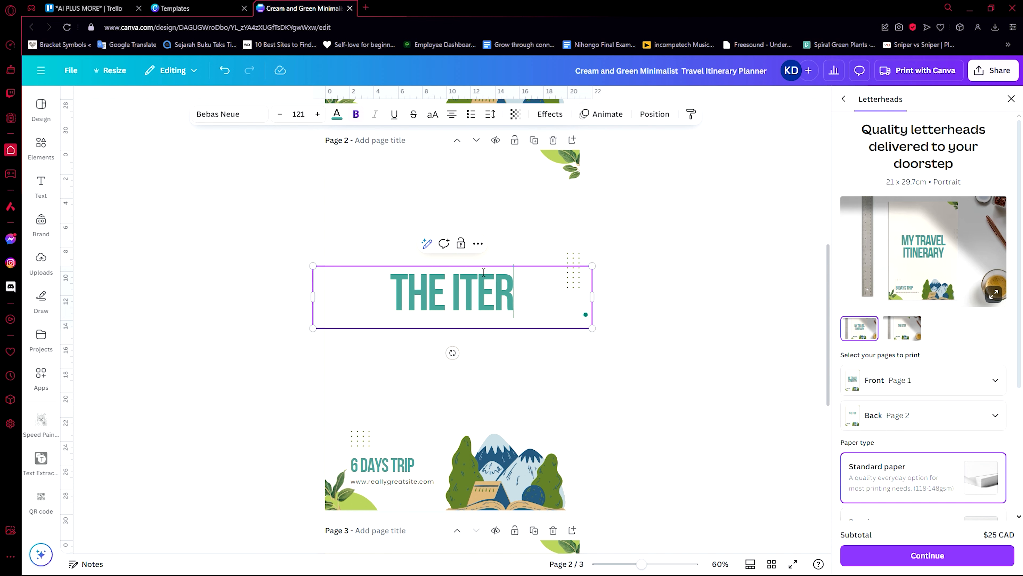
key("BackSpace")
key("BackSpace")
type("INERARY HUB")
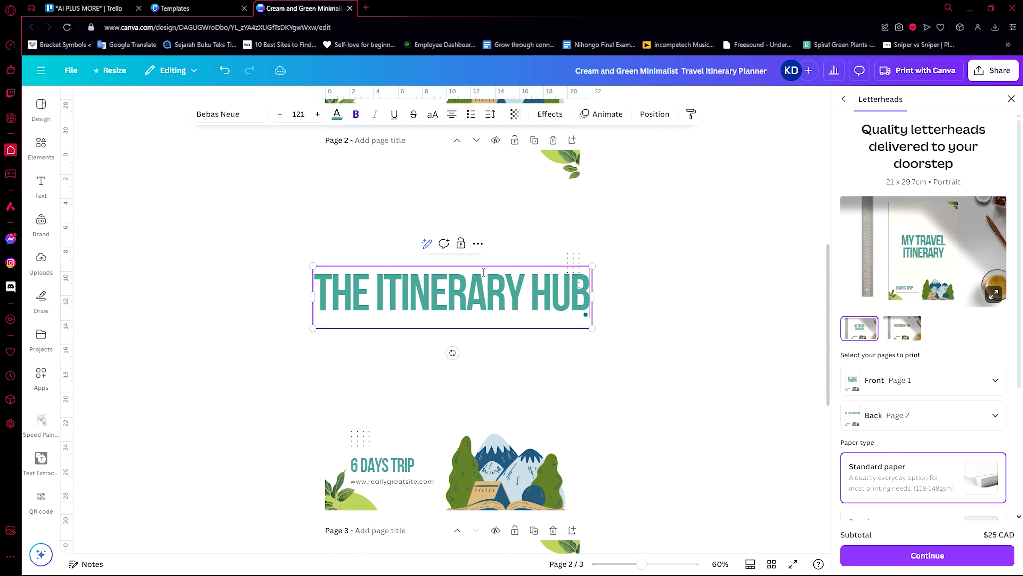
left_click(697, 267)
Step: Move "THE ITINERARY HUB" to the top of page 2 and shrink it to fit within the page width
left_click_drag(523, 304, 521, 220)
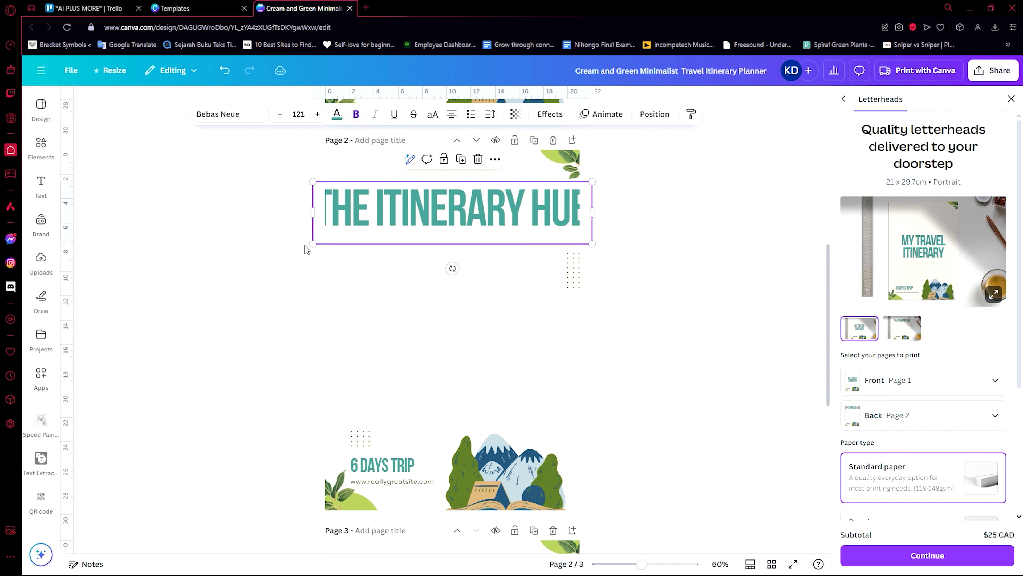
left_click_drag(310, 246, 411, 200)
left_click(645, 238)
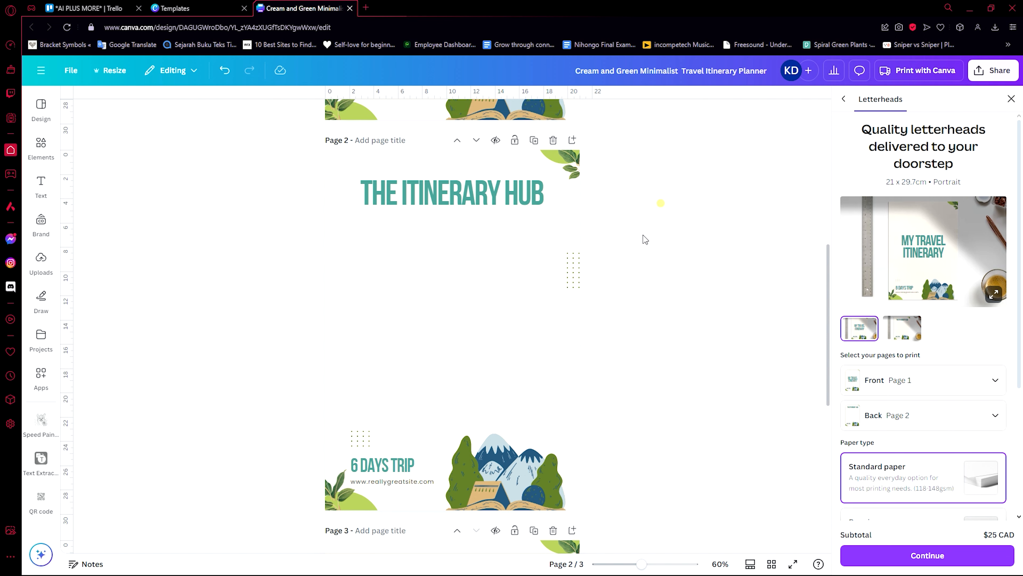
Step: Duplicate page 3, the itinerary page with the six day tables
scroll(602, 304, "down", 3)
scroll(605, 311, "up", 5)
scroll(611, 326, "down", 5)
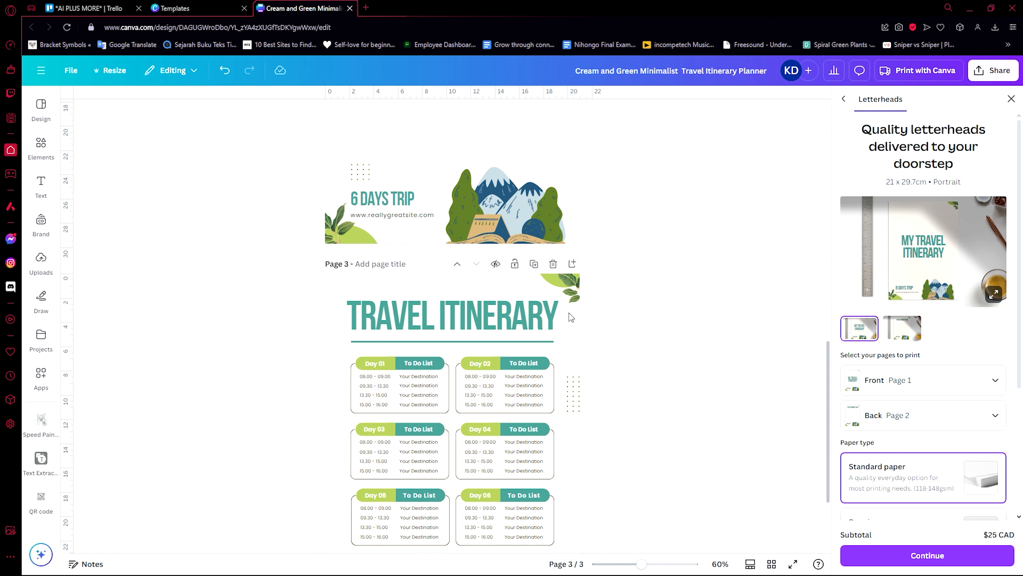
scroll(572, 317, "down", 3)
scroll(564, 319, "up", 5)
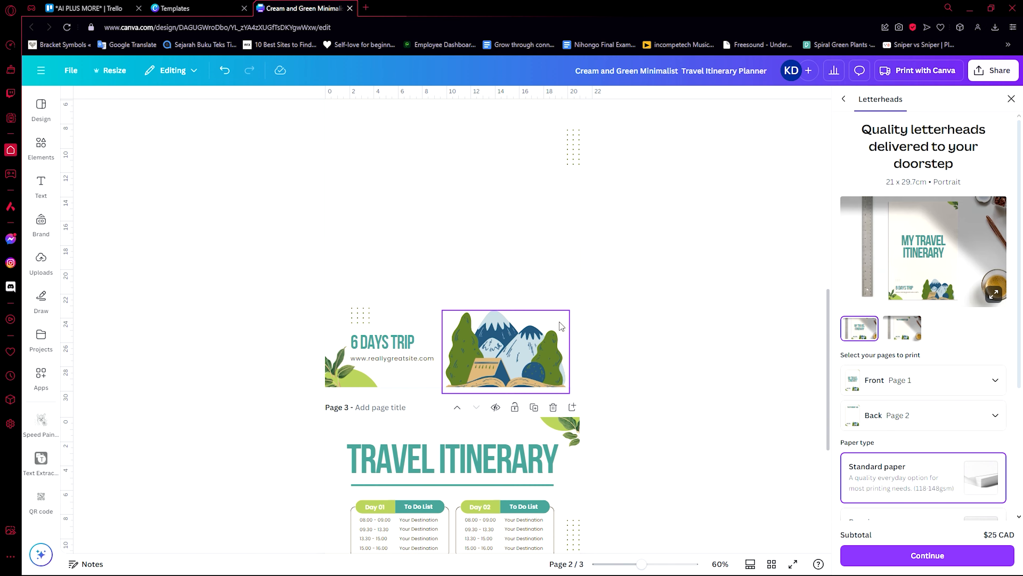
scroll(564, 319, "down", 5)
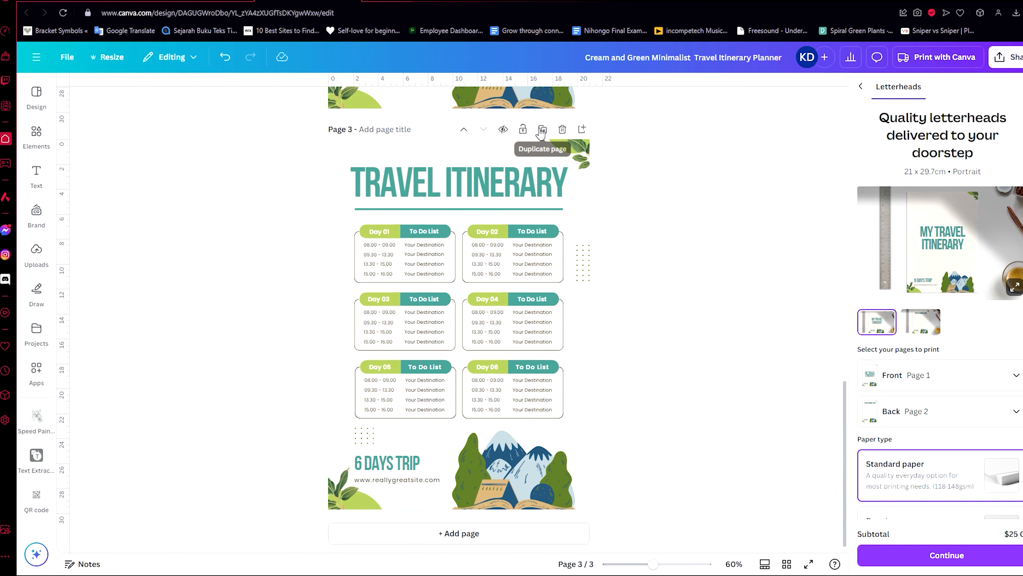
left_click(541, 130)
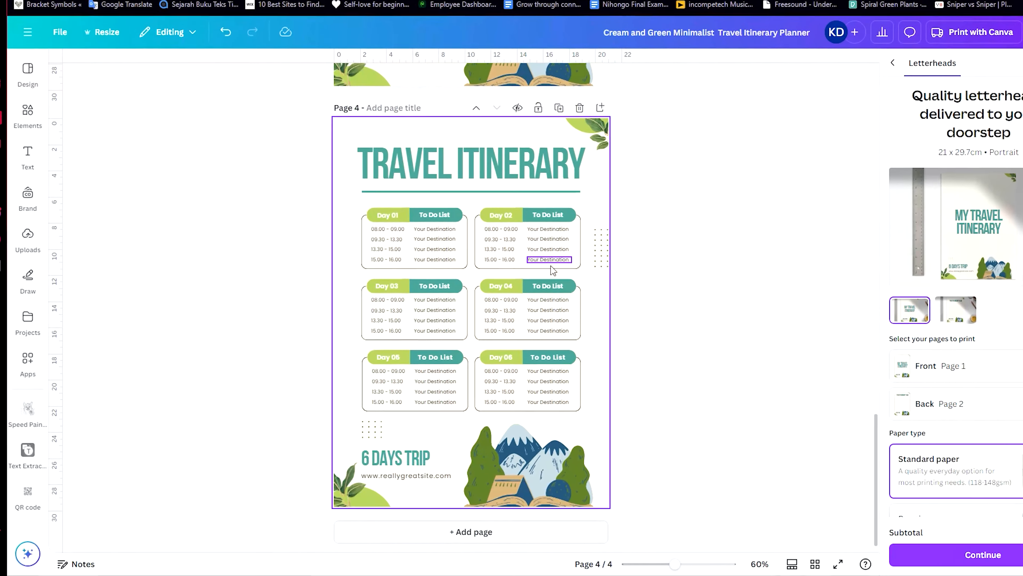
scroll(685, 323, "down", 5)
scroll(514, 361, "up", 6)
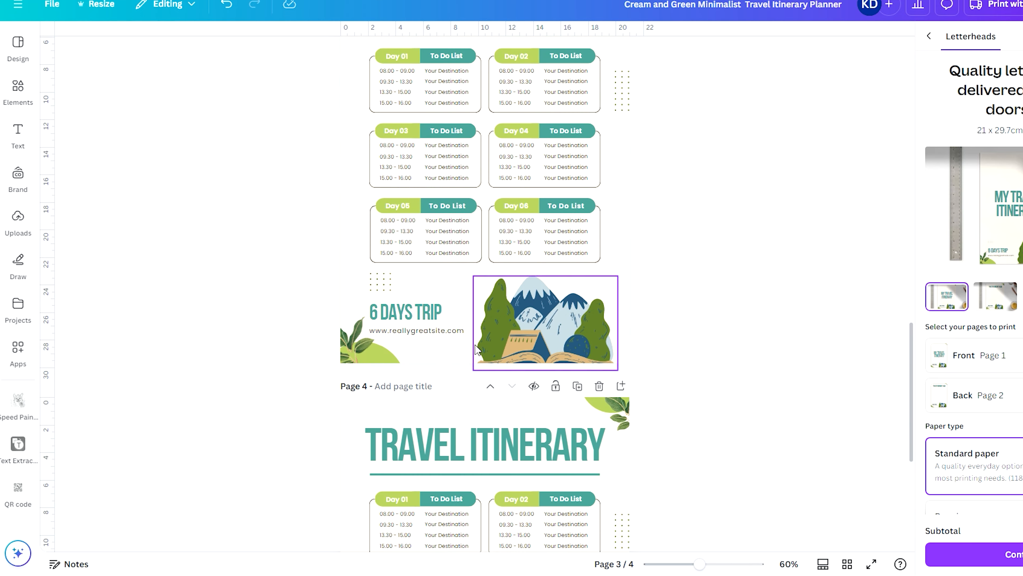
scroll(477, 349, "down", 5)
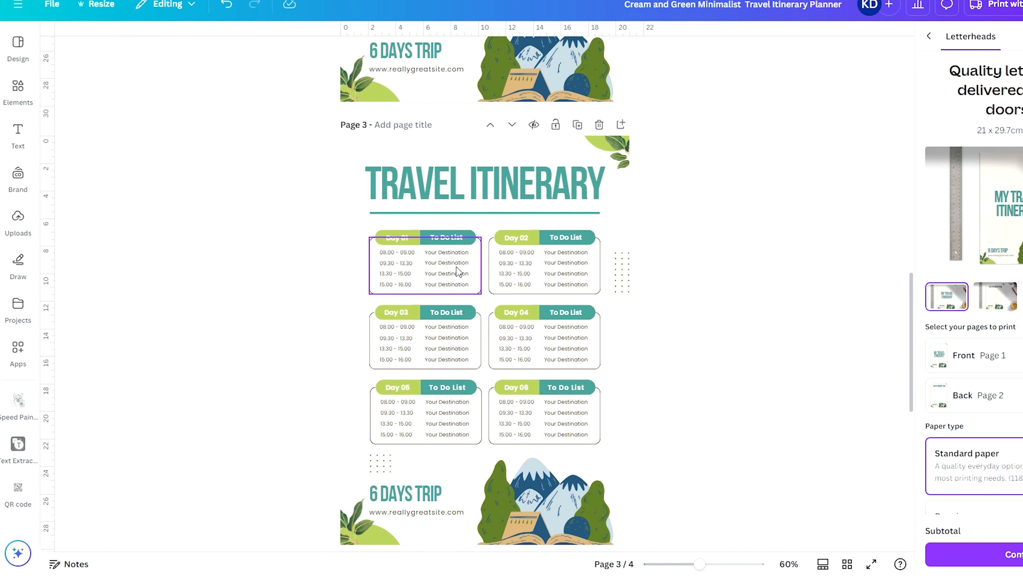
double_click(455, 253)
left_click(752, 317)
scroll(765, 343, "down", 5)
scroll(773, 362, "up", 3)
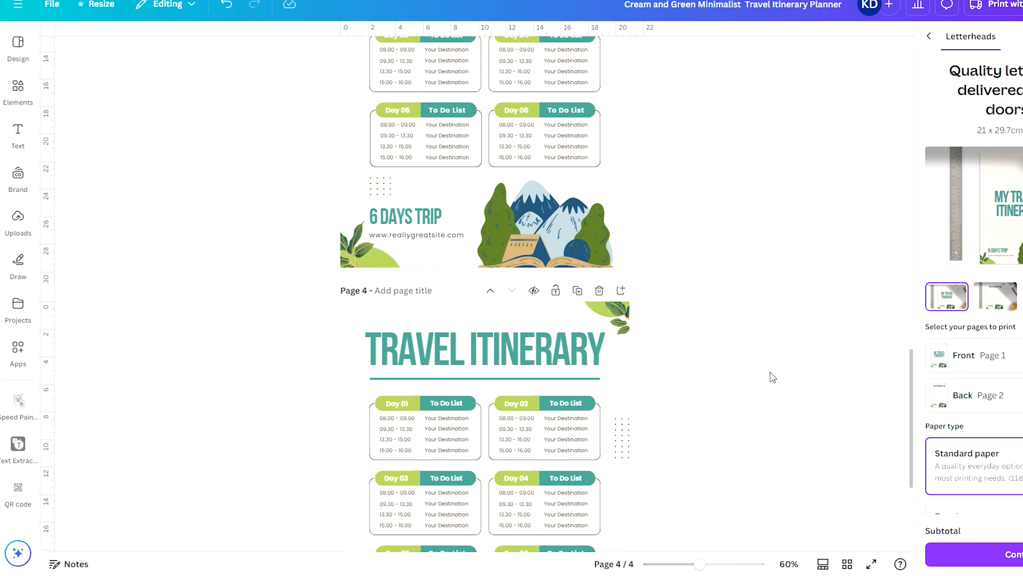
Step: Duplicate "THE ITINERARY HUB" title below itself on page 2 and change the copy's text to "GERMANY"
scroll(766, 371, "up", 5)
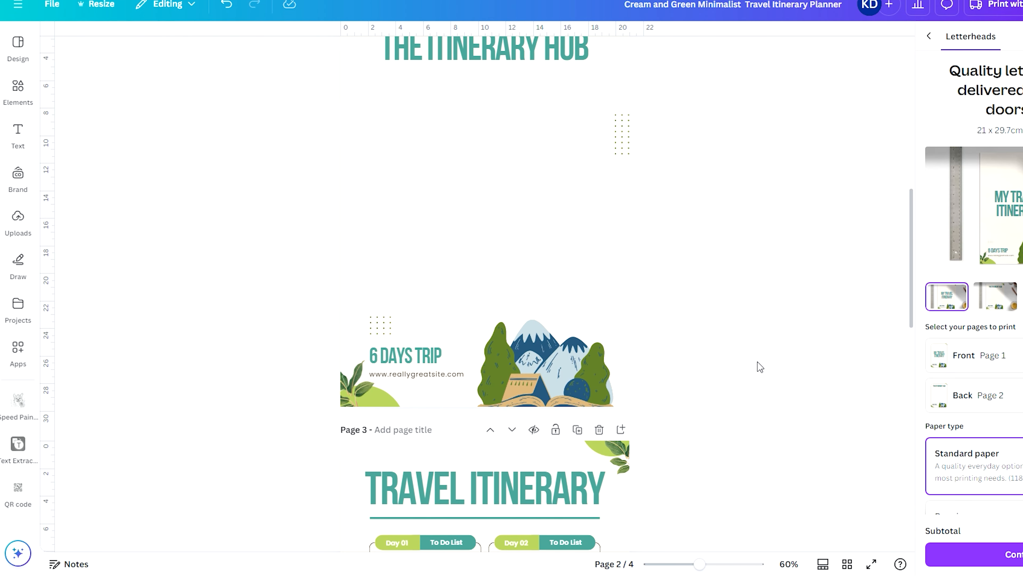
scroll(760, 366, "up", 3)
left_click(487, 349)
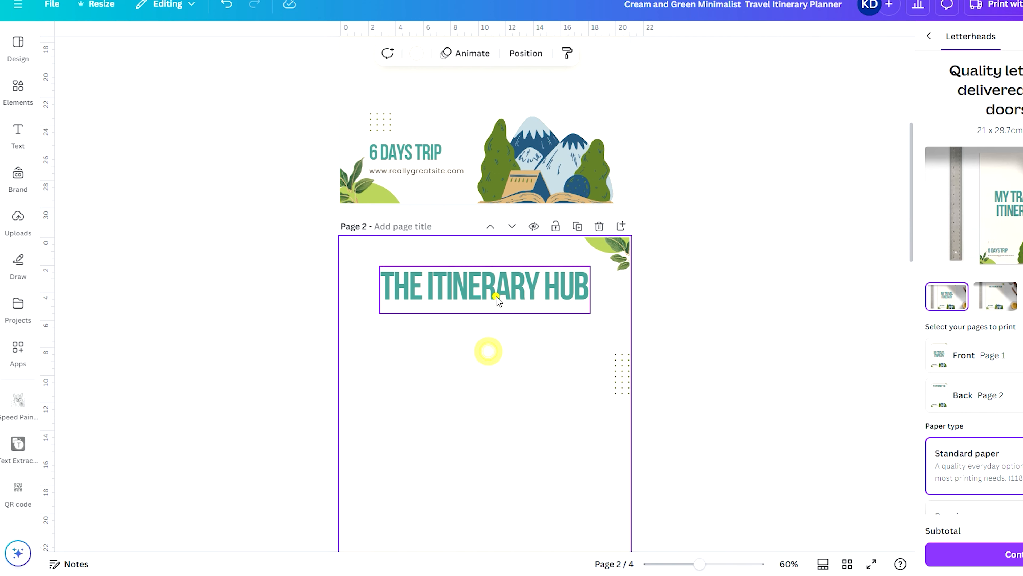
left_click(496, 296)
scroll(321, 266, "down", 3)
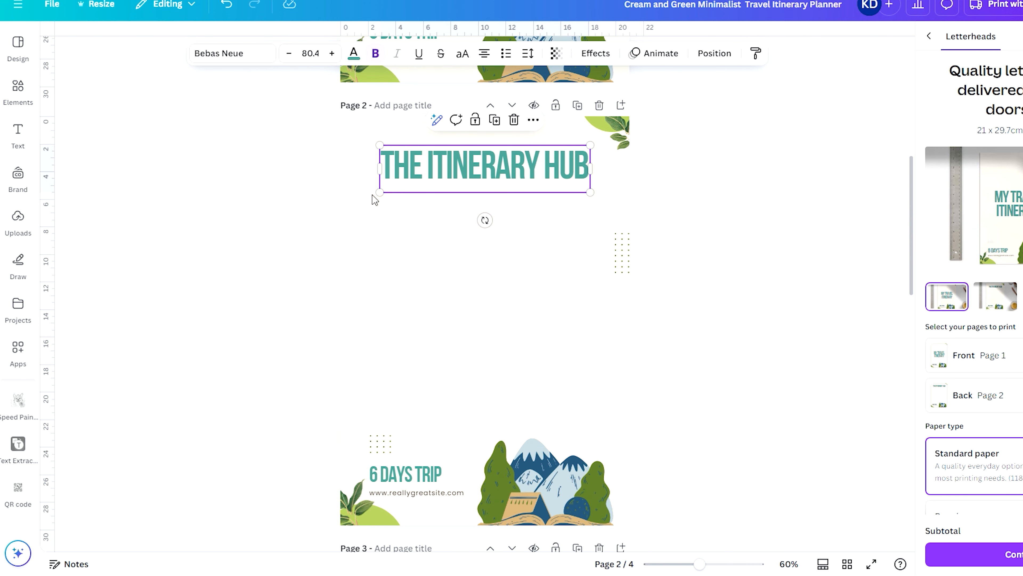
left_click_drag(446, 166, 451, 239, "alt")
double_click(450, 238)
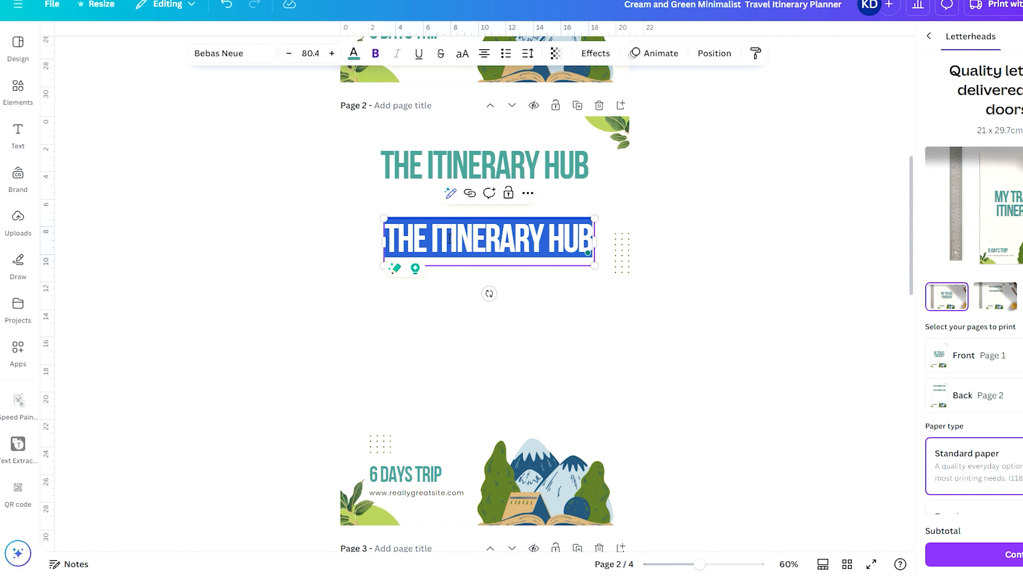
type("GERMANY")
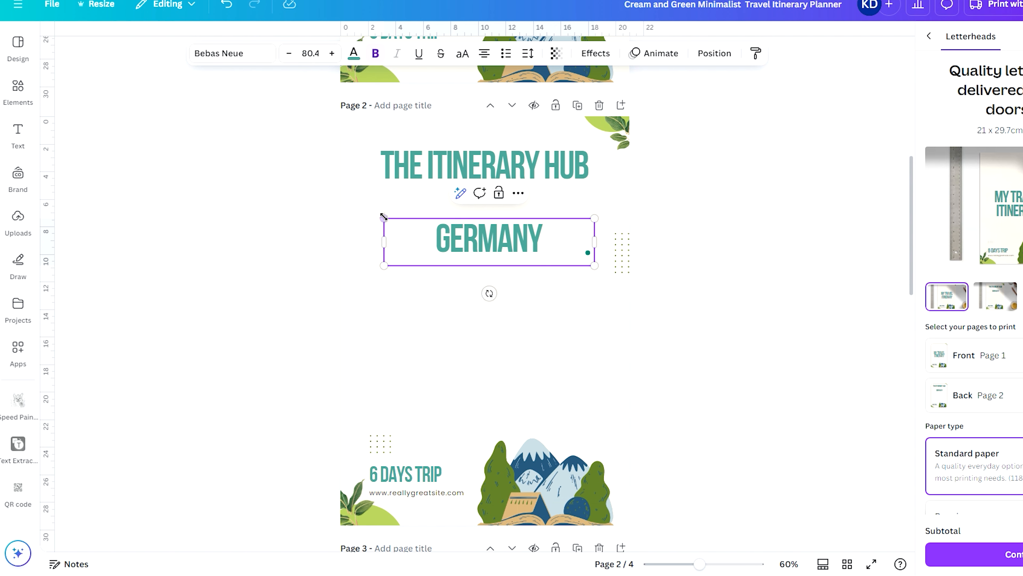
Step: Replace all four destination entries in the Day 01 table on page 3 with "BERLIN"
scroll(443, 242, "down", 10)
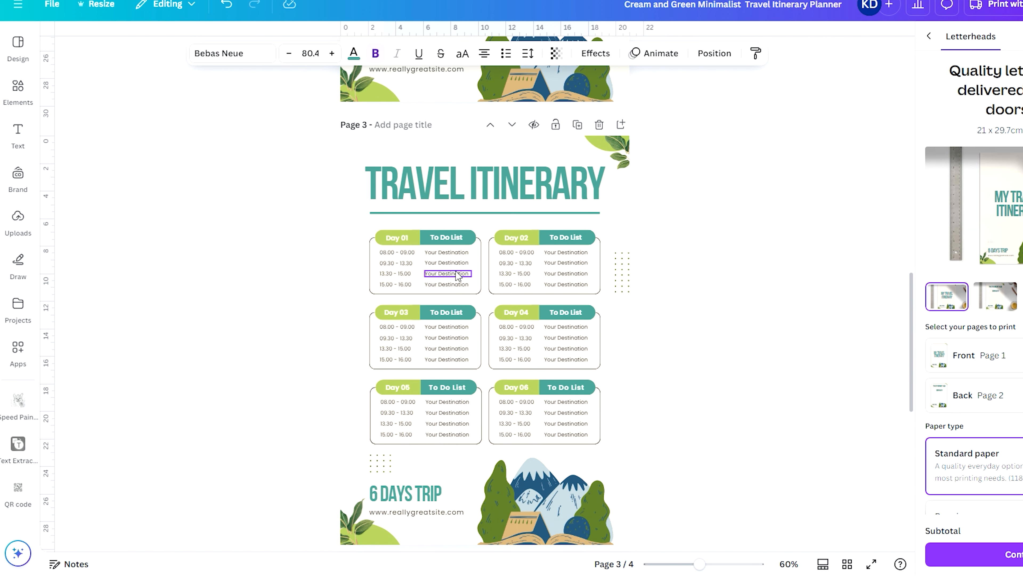
left_click(458, 252)
double_click(459, 252)
type("BERLIN")
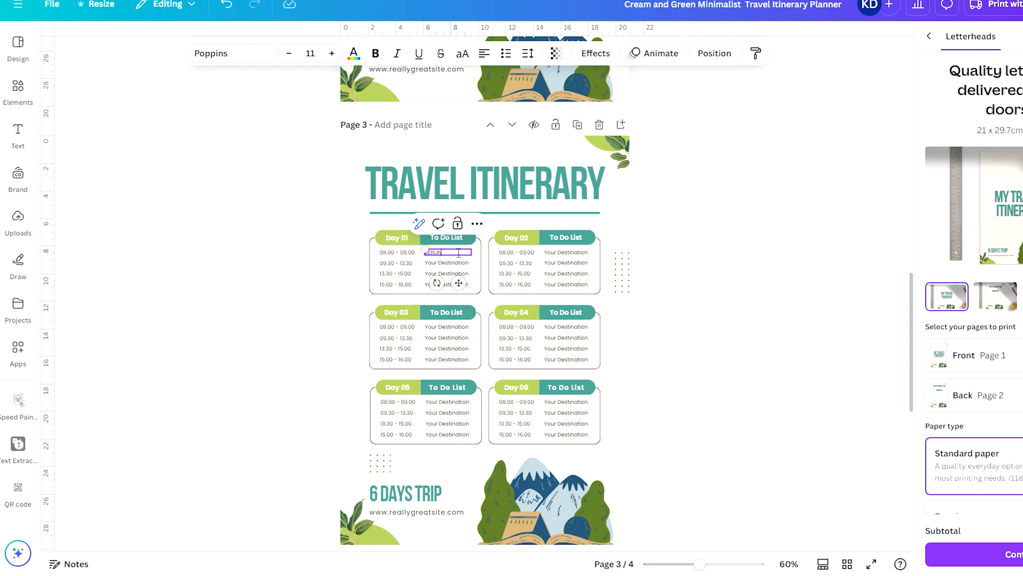
left_click(456, 262)
double_click(456, 263)
type("BERL")
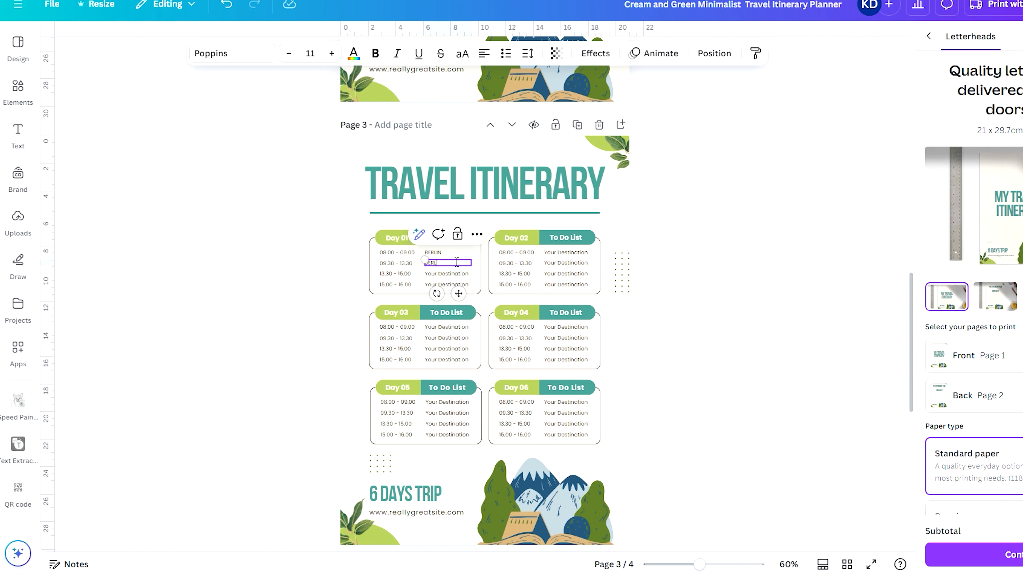
type("IN")
left_click(460, 273)
double_click(460, 273)
type("BERLIN")
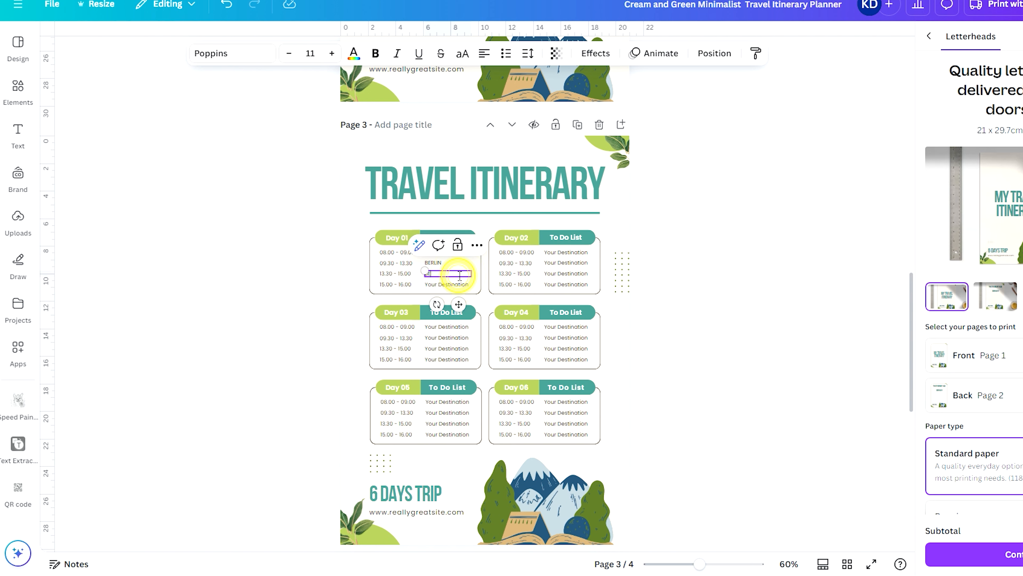
left_click(464, 284)
double_click(464, 285)
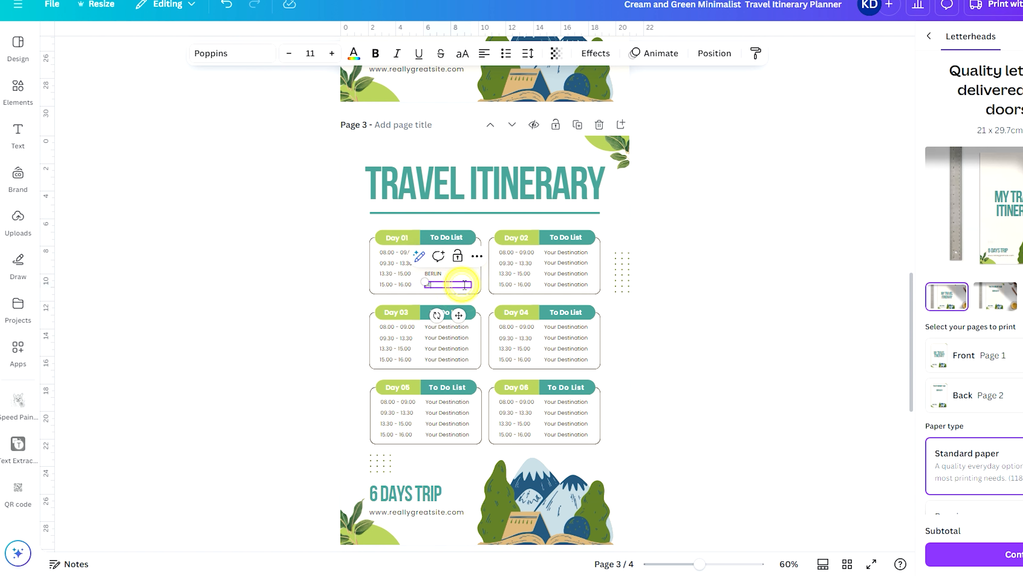
type("BERLIN")
left_click(656, 253)
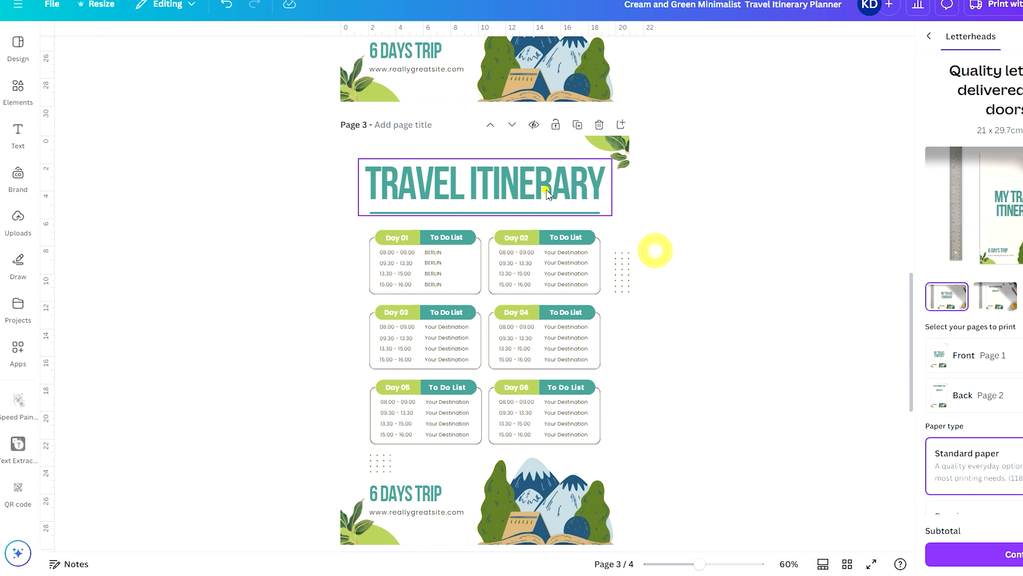
Step: Change the "TRAVEL ITINERARY" title on page 3 to "MY BERLIN TRIP"
double_click(560, 181)
type("MY BE")
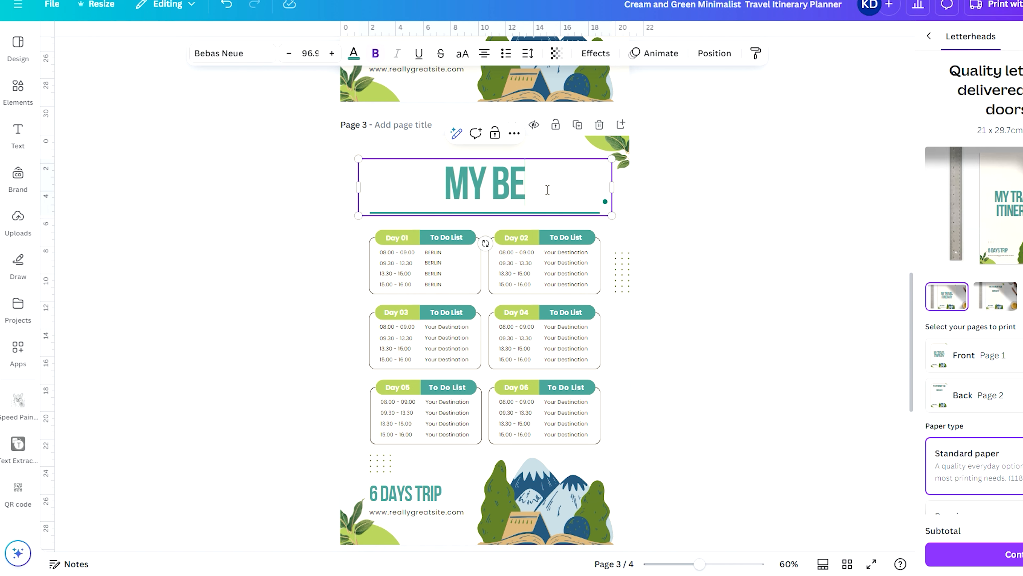
type("RLIN TRIP -")
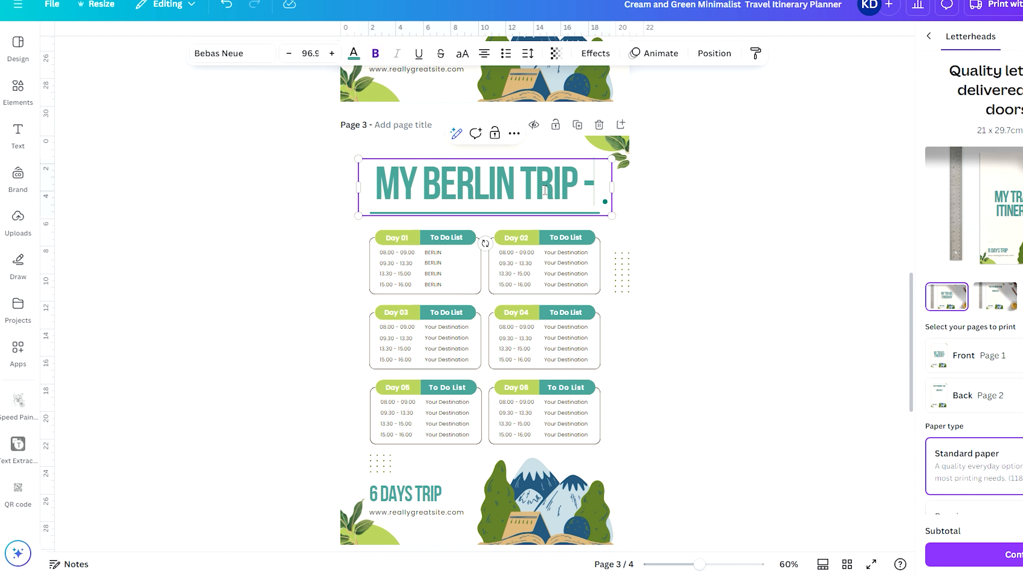
key("BackSpace")
key("BackSpace")
key("BackSpace")
type("P")
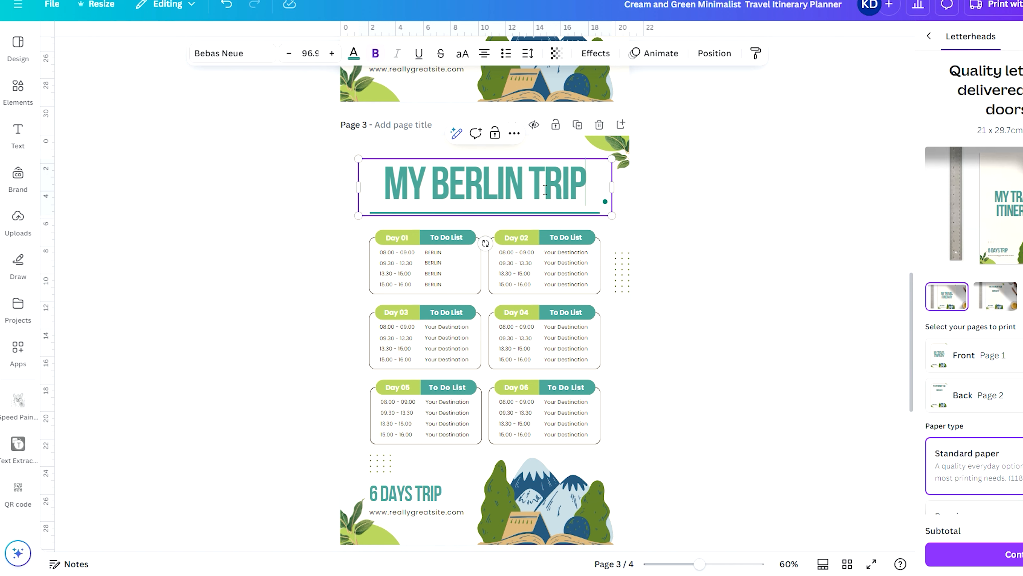
scroll(644, 241, "down", 2)
scroll(644, 241, "up", 2)
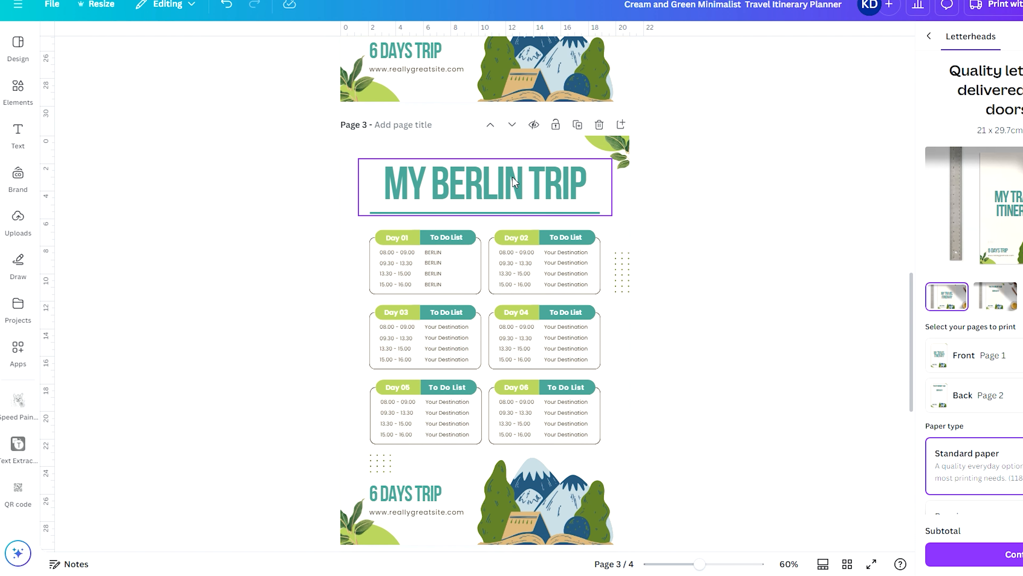
Step: Duplicate the "MY BERLIN TRIP" title on page 3 and change the copy's text to "AUGUST 21 - 27"
left_click(688, 181)
left_click(540, 175)
key("ctrl+d")
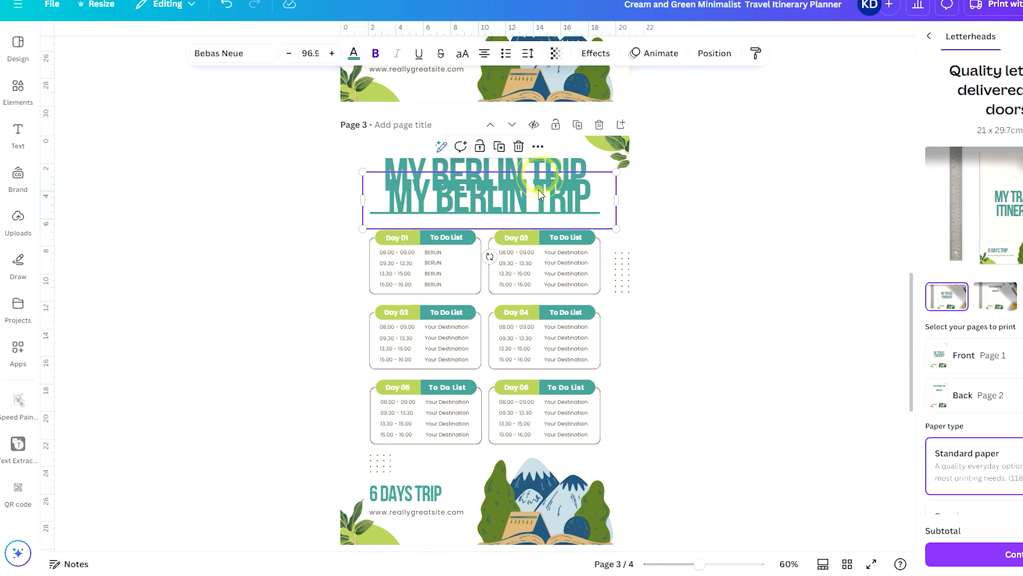
double_click(538, 190)
type("A")
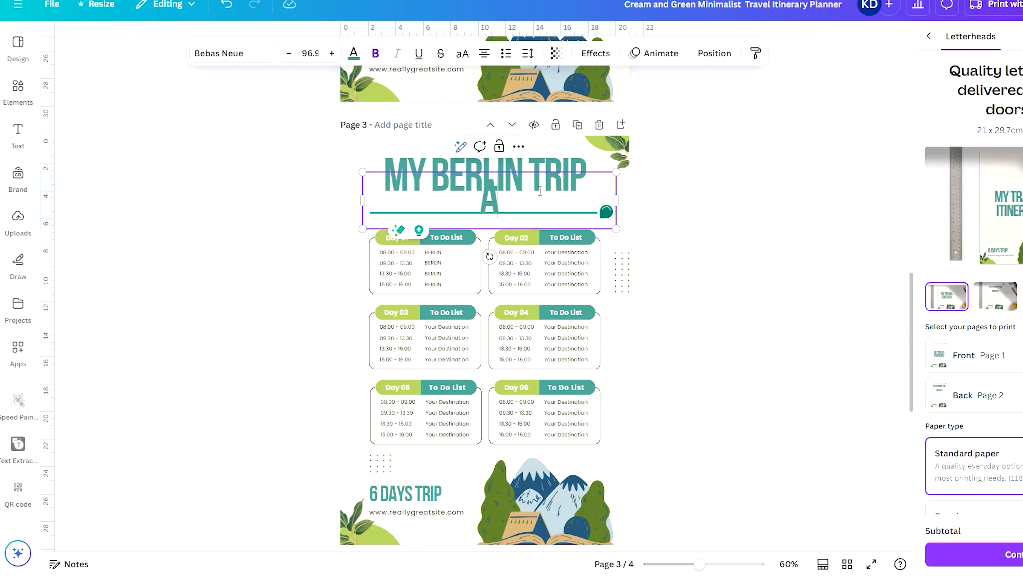
type("UGUST 21-")
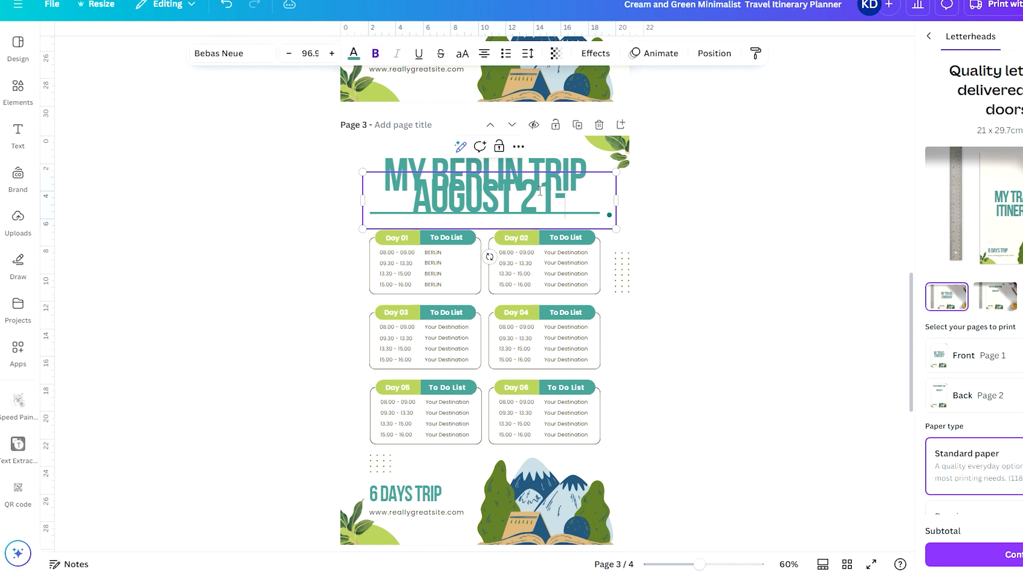
key("Left")
key("Right")
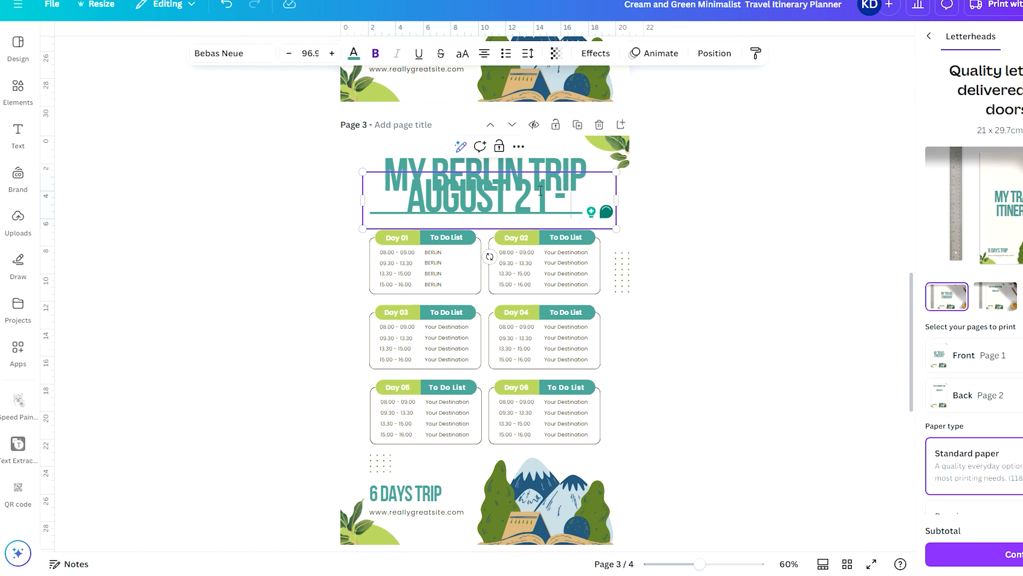
type("27")
left_click(684, 189)
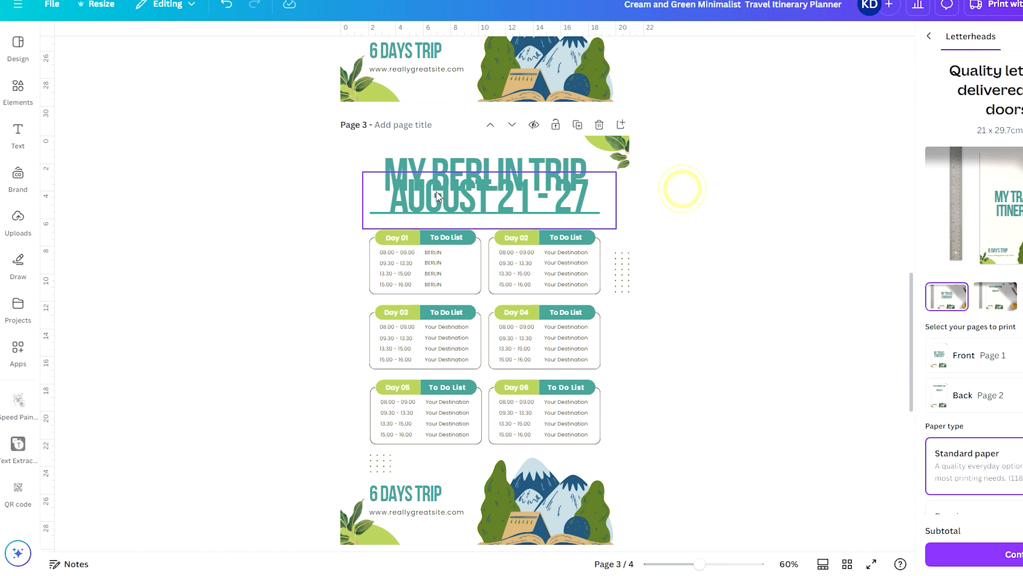
Step: Shrink the "AUGUST 21 - 27" text to about font size 32 and centre it between the title and the line
left_click(433, 190)
left_click_drag(363, 172, 481, 206)
left_click(676, 199)
Step: Replace the "TRAVEL ITINERARY" title on page 4 with a copy of page 3's title and date text
left_click(517, 175)
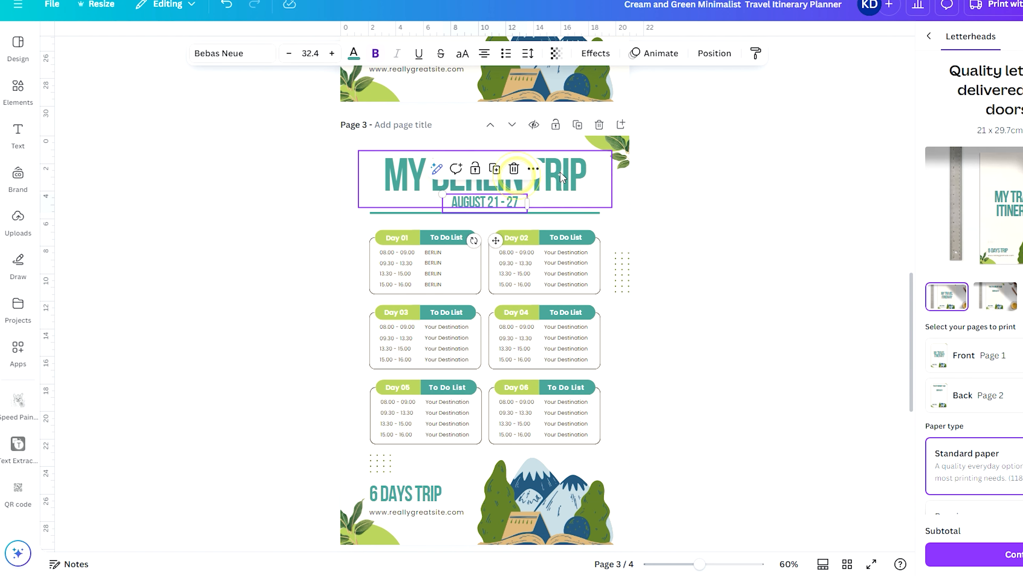
left_click(506, 204, "shift")
scroll(617, 286, "down", 4)
scroll(617, 285, "up", 4)
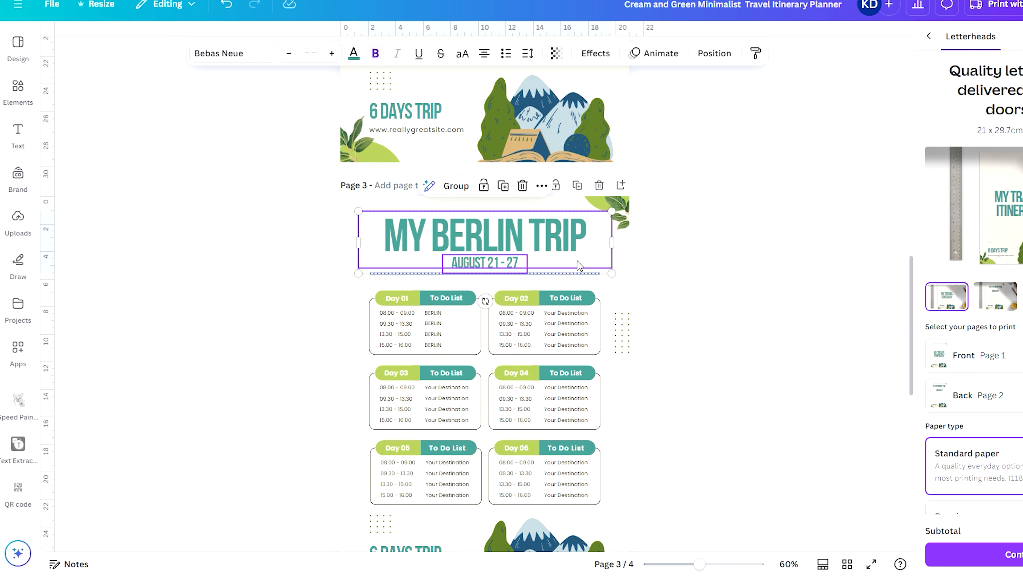
scroll(549, 331, "down", 8)
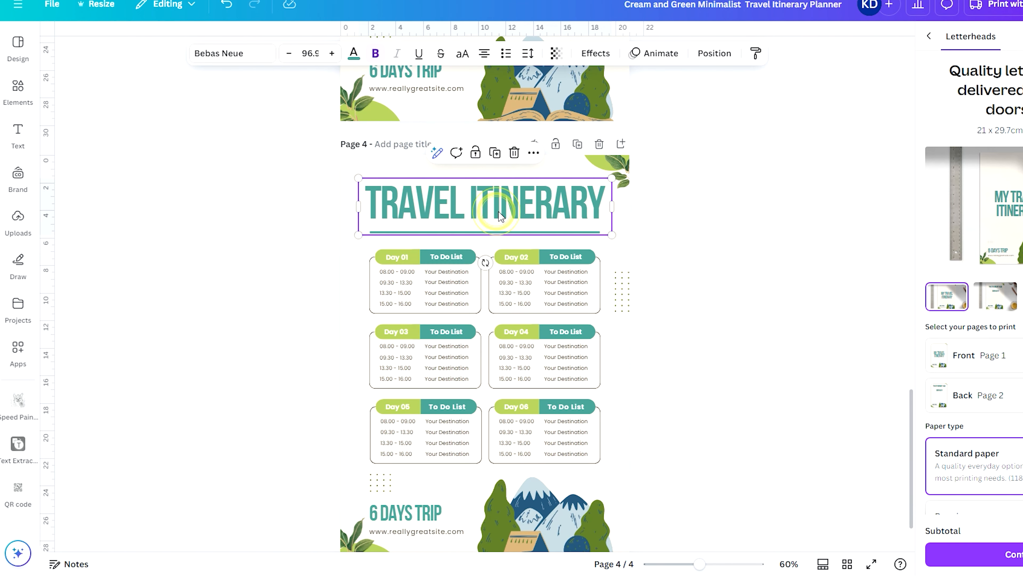
left_click(498, 211)
key("Delete")
key("ctrl+v")
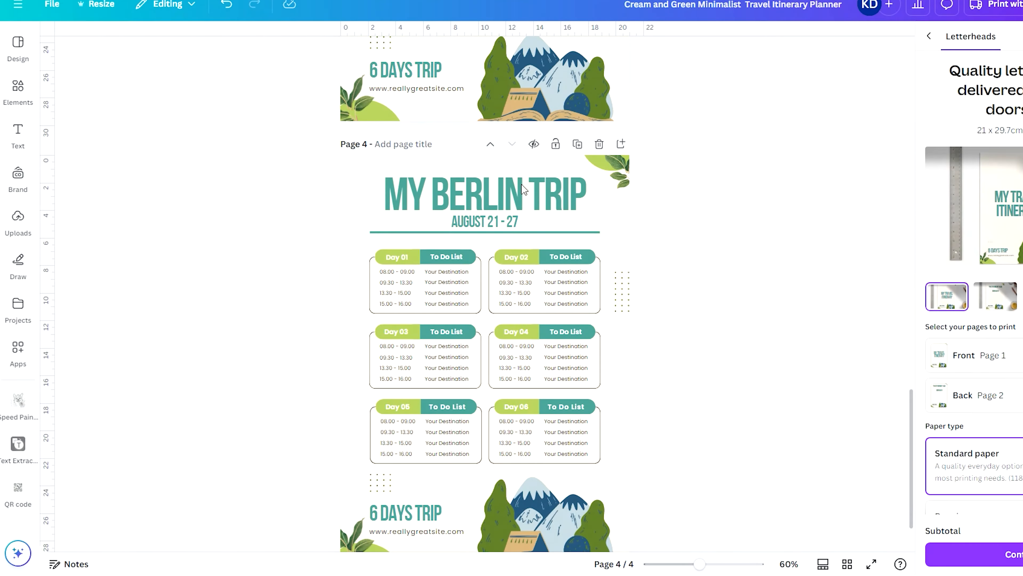
Step: Change the page 4 title to "SWITZERLAND TRIP"
left_click(517, 193)
left_click(522, 195)
left_click(525, 196)
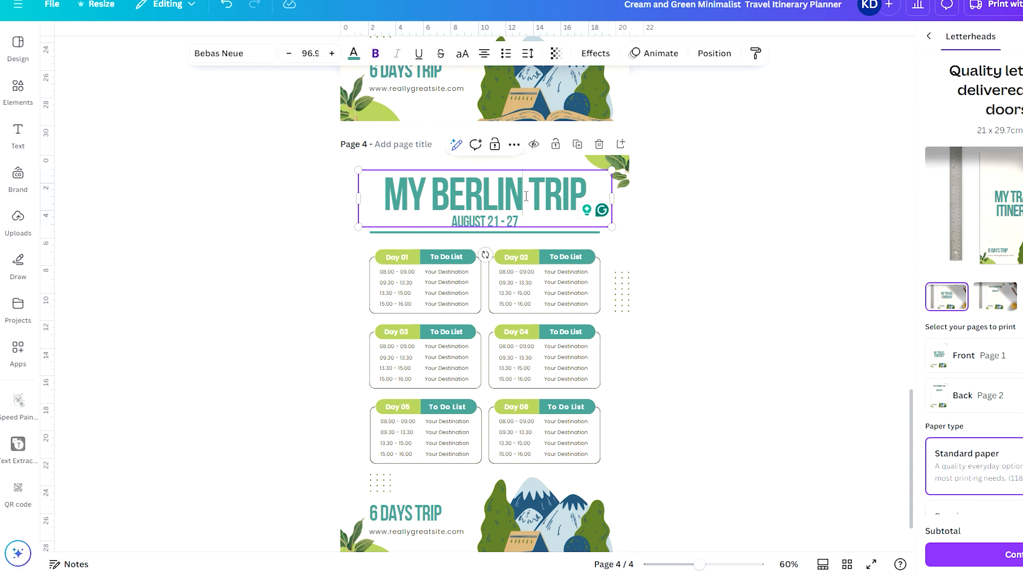
key("BackSpace")
key("BackSpace")
key("BackSpace")
key("BackSpace")
key("BackSpace")
key("BackSpace")
key("BackSpace")
key("BackSpace")
key("BackSpace")
type("SWITZERLAND")
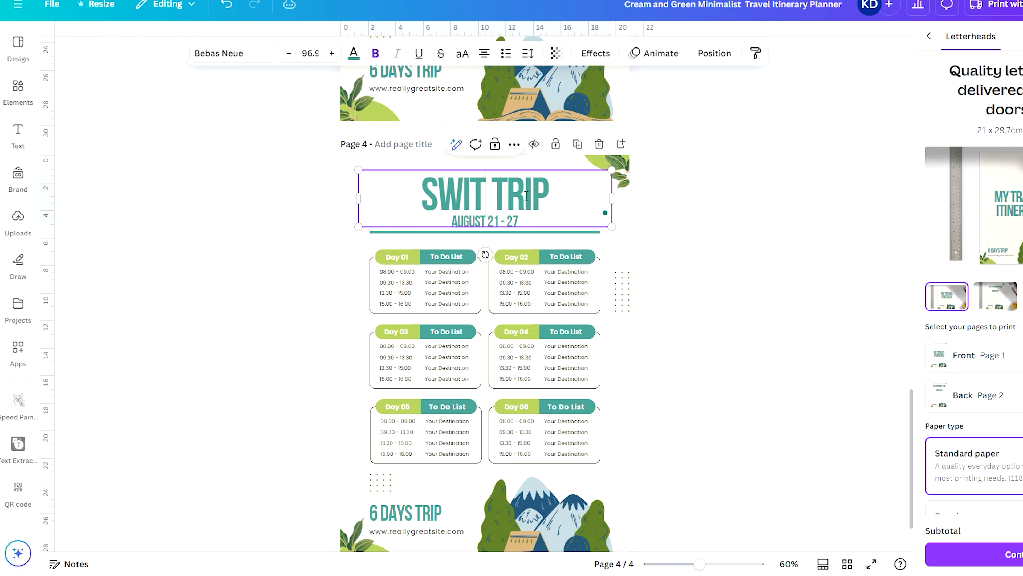
left_click(702, 210)
Step: Change the page 4 date to "AUGUST 28 - OCTOBER 3", widen its text box to one line and centre it under the title
left_click(492, 222)
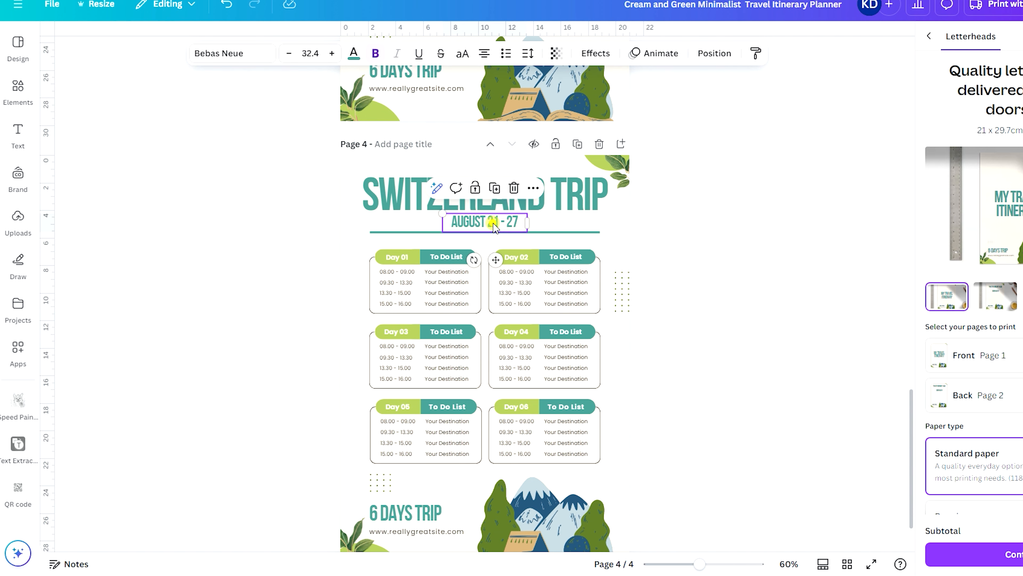
left_click(494, 222)
type("AUGUST")
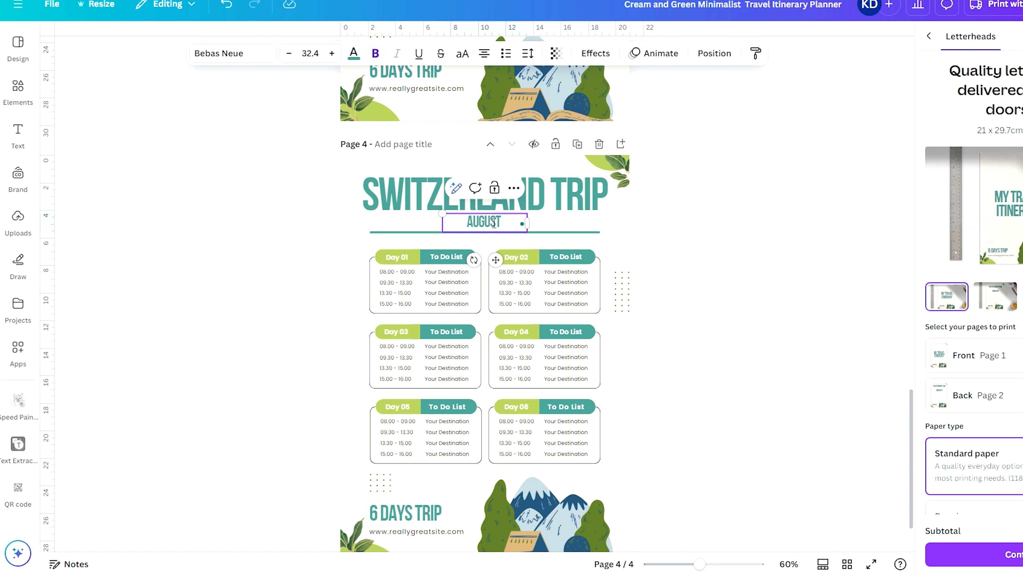
type(" 28 -")
key("BackSpace")
type("- OCTOBER 3")
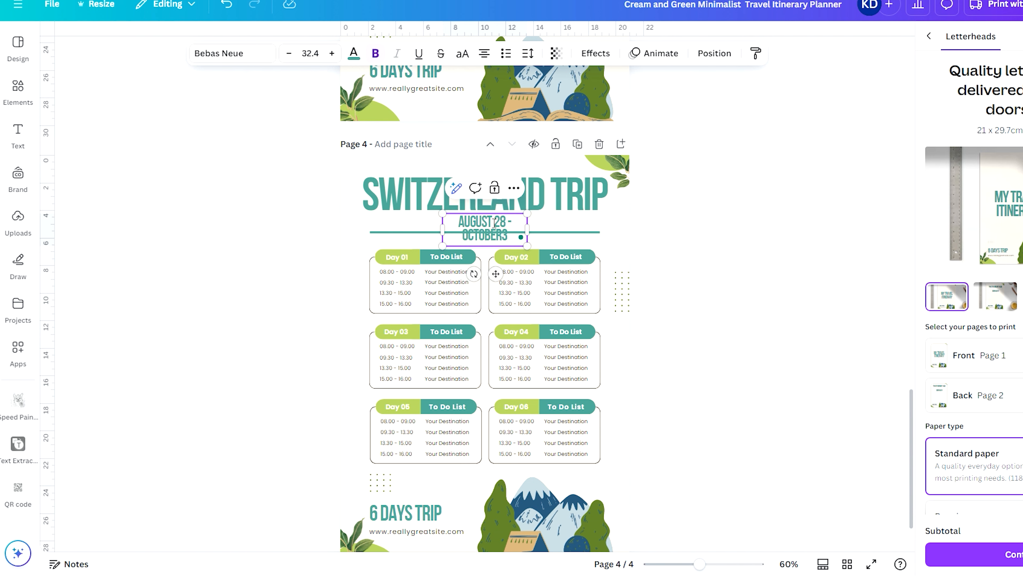
mouse_move(528, 229)
left_mouse_down()
mouse_move(588, 231)
mouse_move(518, 221)
left_mouse_up()
left_click(652, 221)
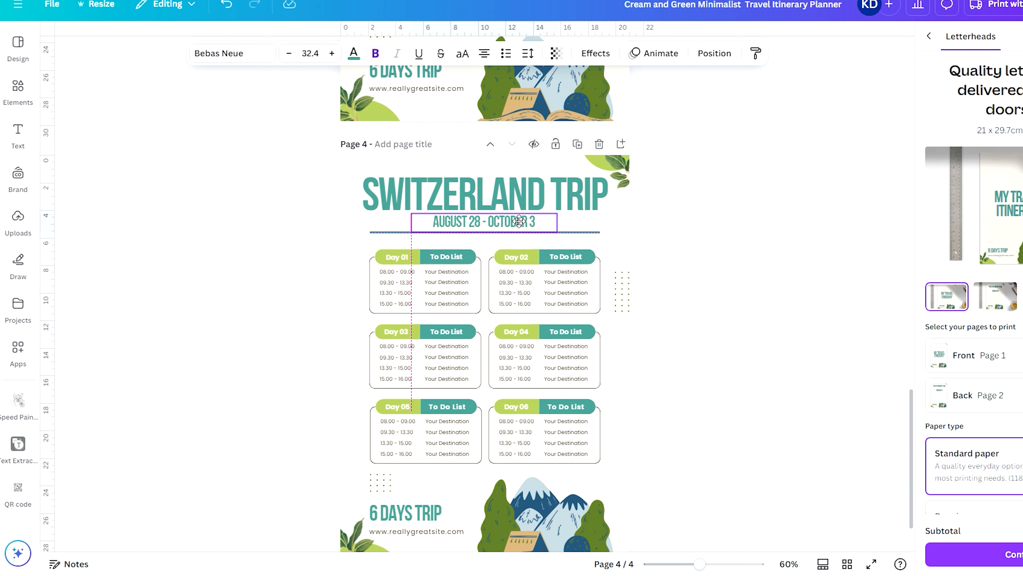
left_click(636, 203)
scroll(642, 306, "down", 2)
left_click(545, 430)
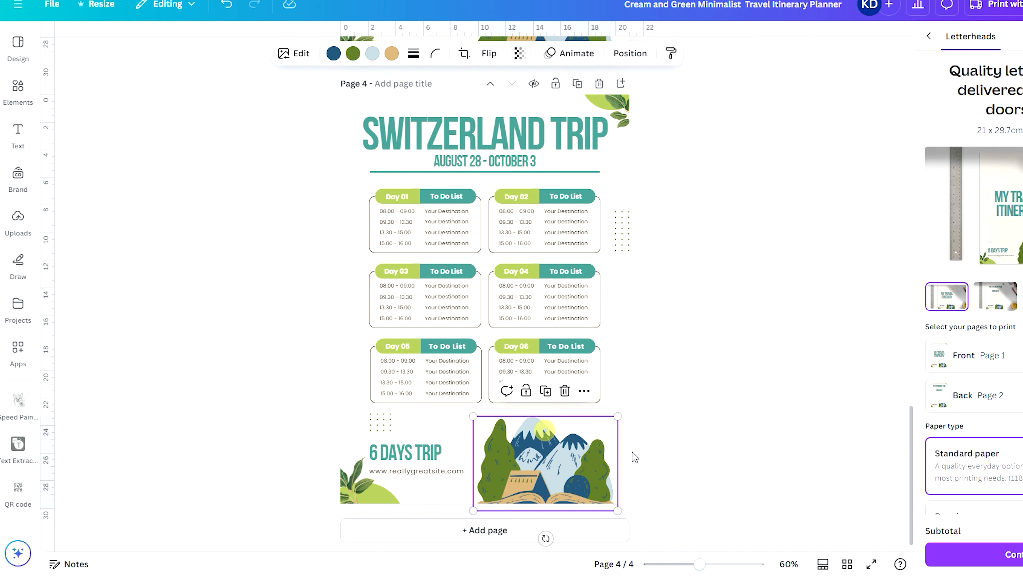
scroll(736, 473, "up", 1)
scroll(738, 475, "down", 1)
left_click(18, 94)
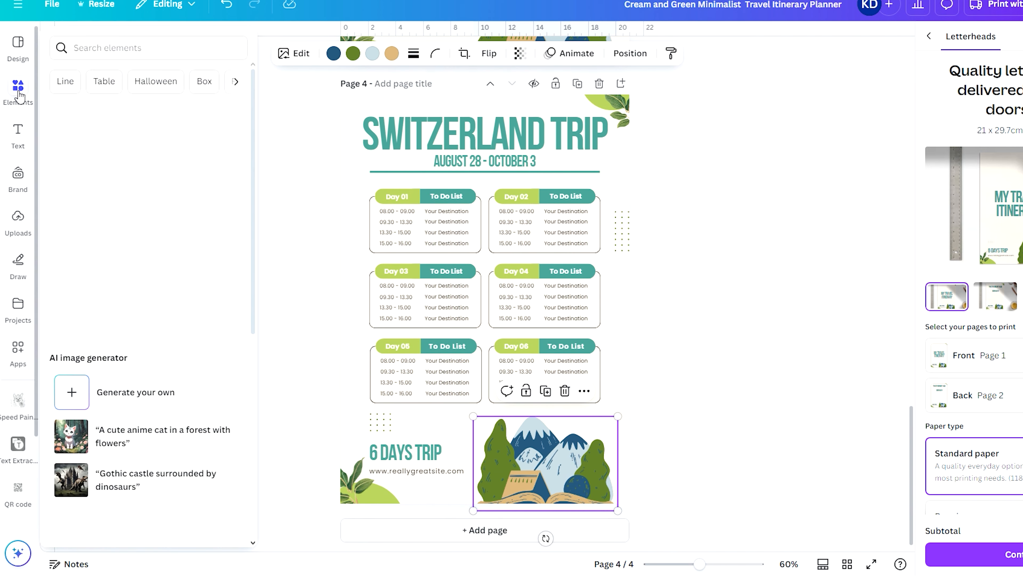
Step: Place a copy of the "GERMANY" text below the original on the page 2 itinerary hub
scroll(665, 379, "up", 20)
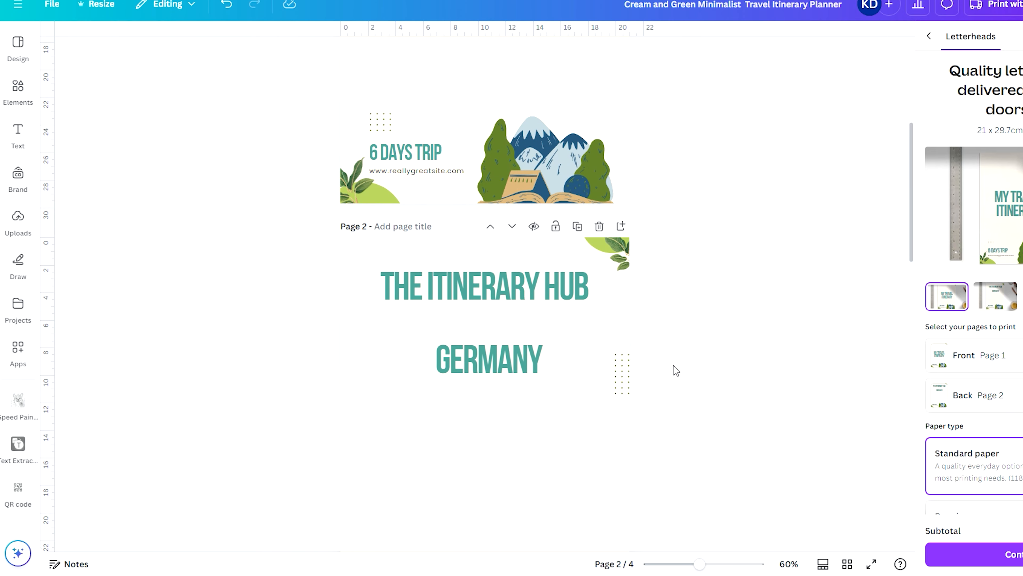
scroll(505, 300, "down", 3)
left_click(521, 258)
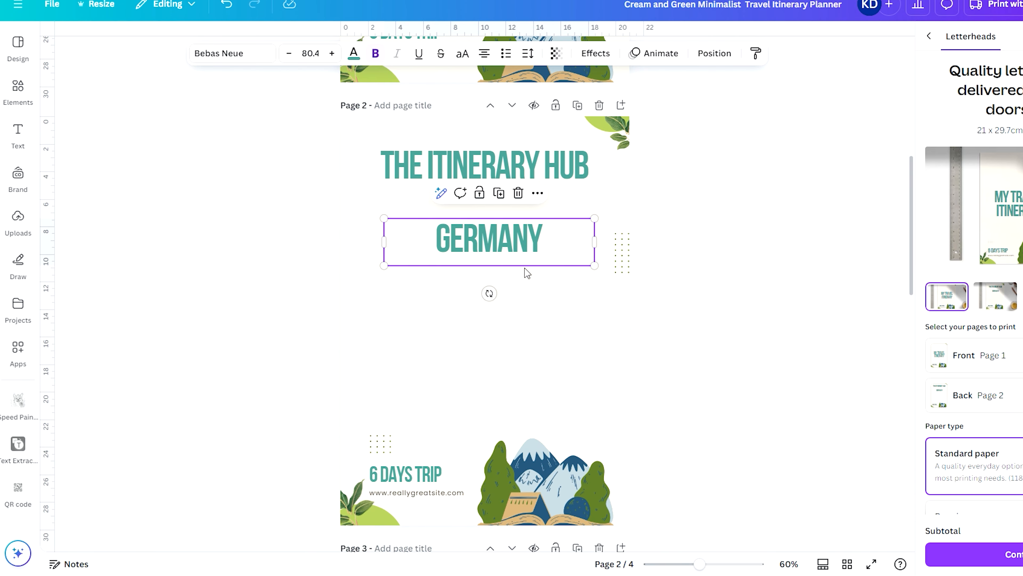
left_click(662, 258)
left_click(553, 242)
left_click_drag(554, 250, 549, 297)
Step: Change the copied text to "SWITZERLAND" and move it up close beneath "GERMANY"
double_click(545, 297)
type("SWITZ")
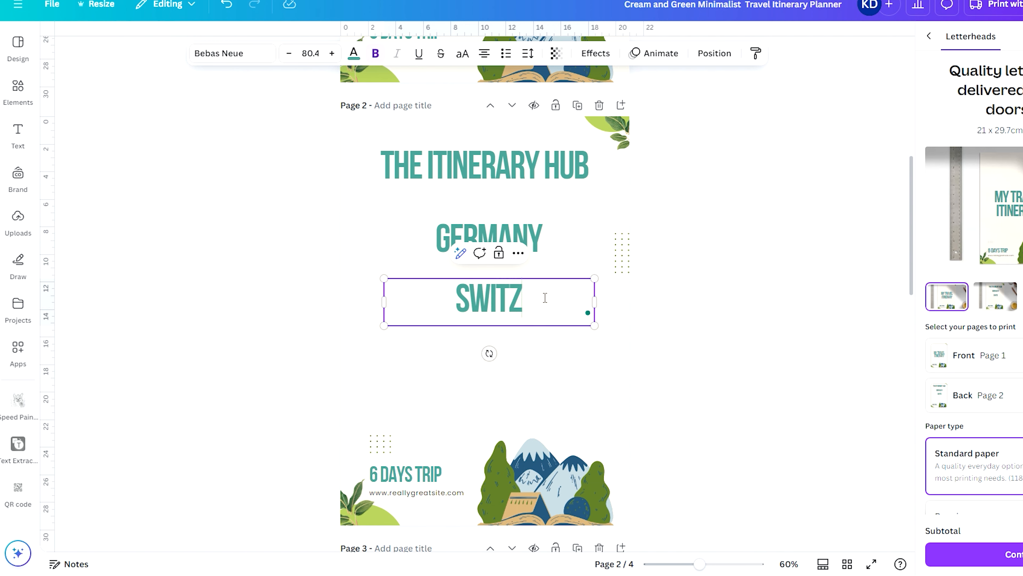
type("ERLAND")
left_click(704, 261)
left_click_drag(528, 309, 532, 291)
left_click(582, 223)
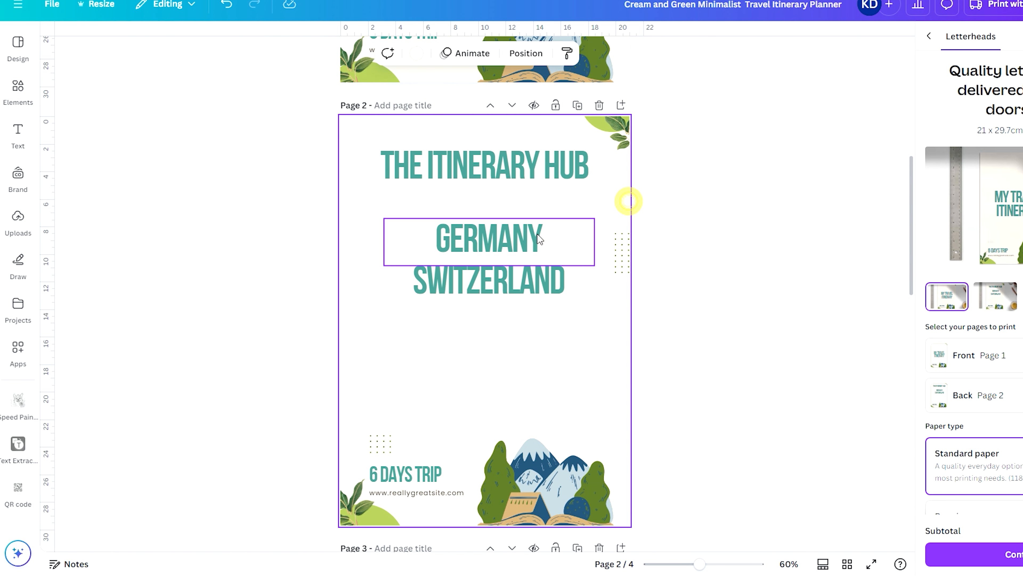
Step: Link the "GERMANY" text on the hub page to page 3 of this document
right_click(548, 244)
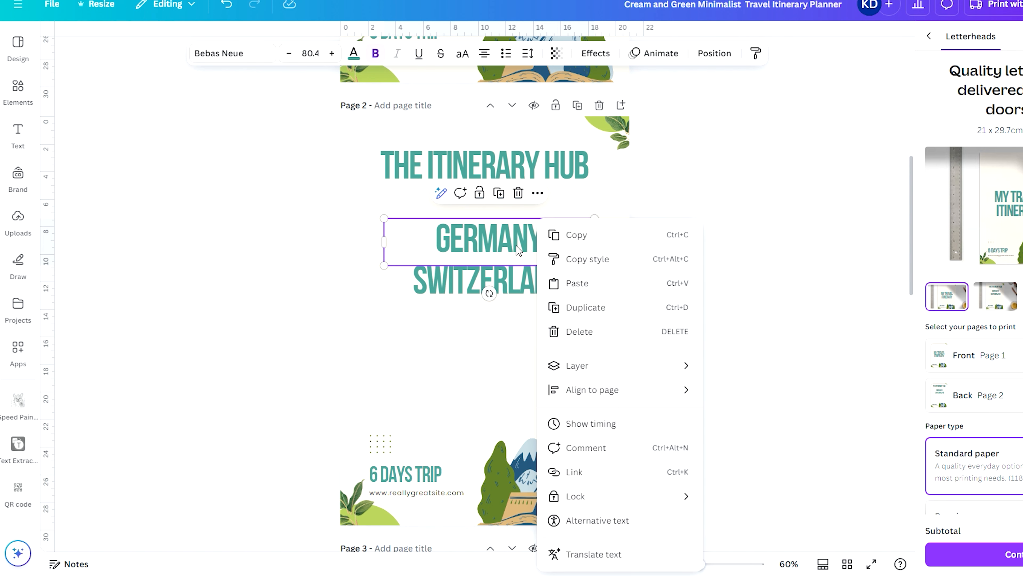
left_click(615, 479)
scroll(627, 432, "down", 2)
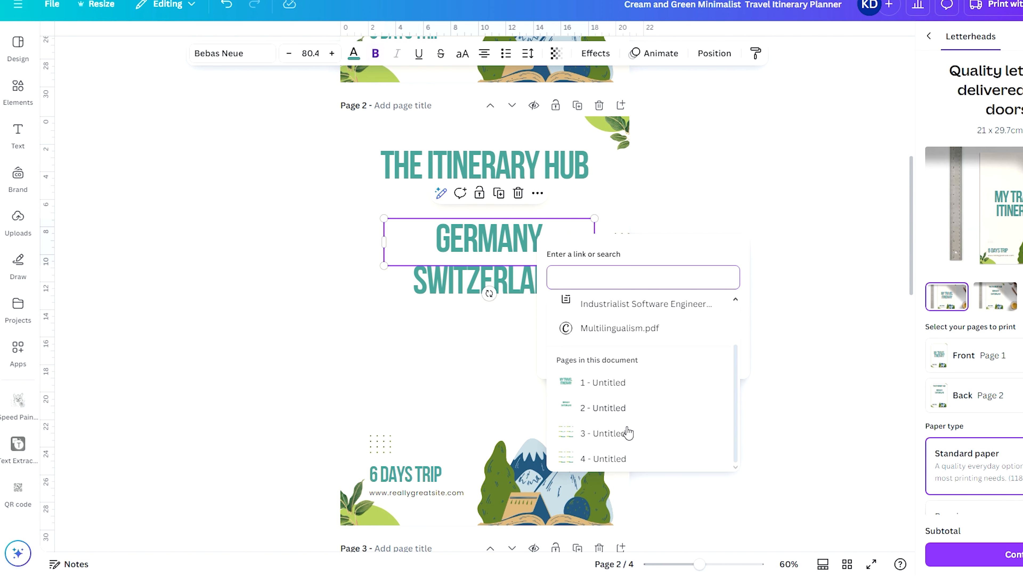
left_click(627, 435)
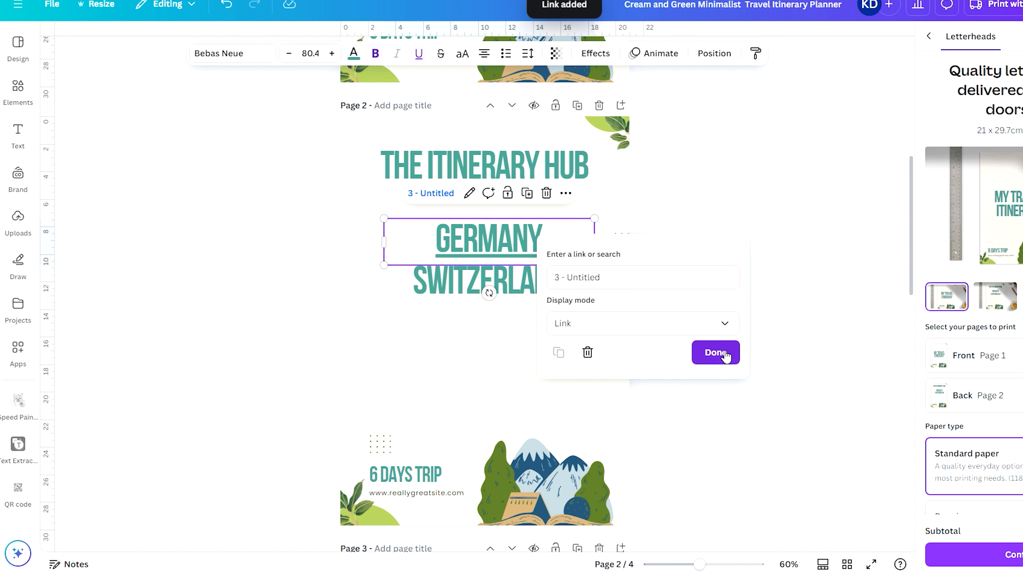
left_click(717, 354)
Step: Link the "SWITZERLAND" text on the hub page to page 4 of this document
right_click(528, 290)
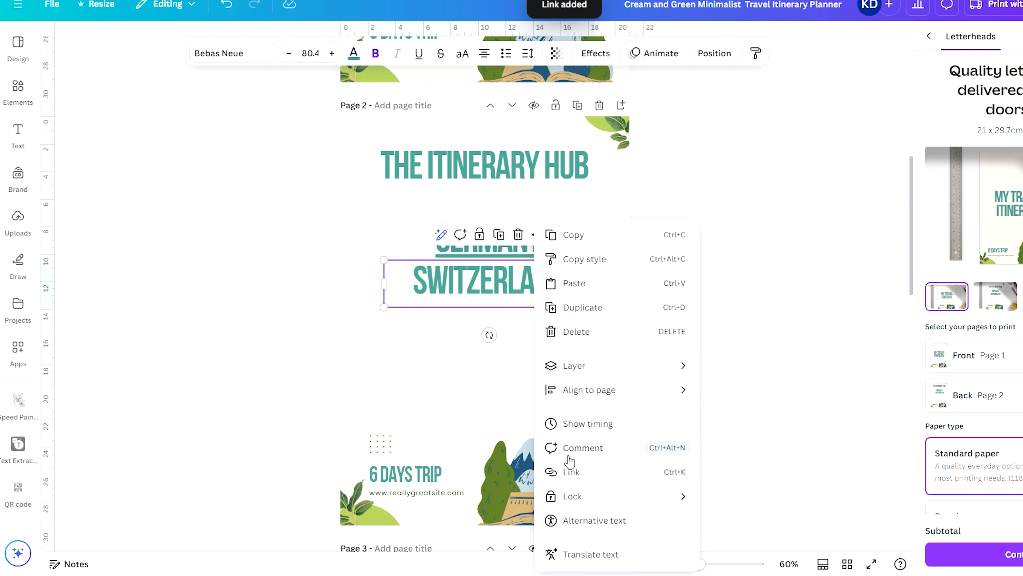
left_click(606, 473)
left_click(614, 469)
scroll(668, 507, "down", 2)
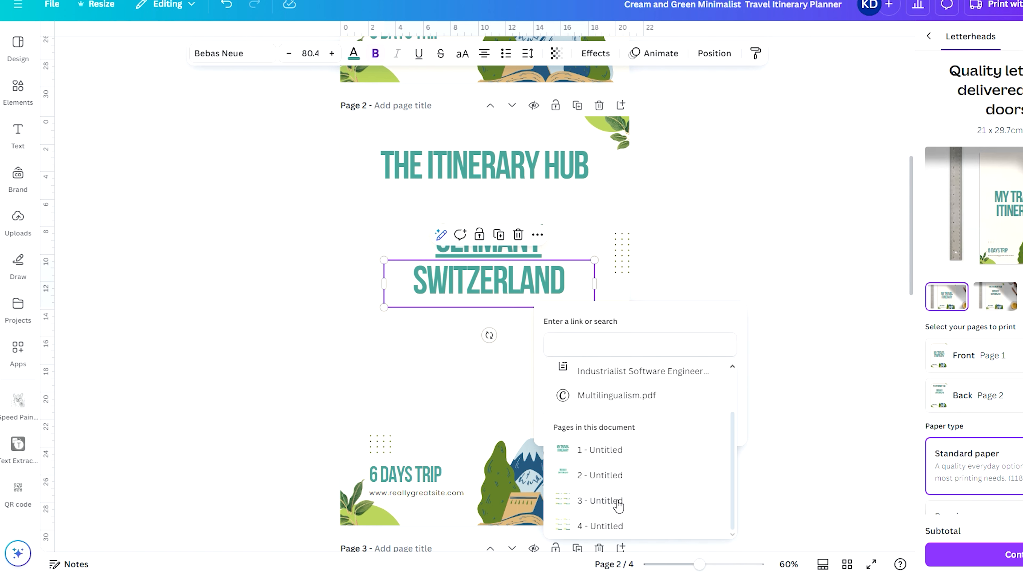
left_click(599, 524)
scroll(746, 469, "down", 10)
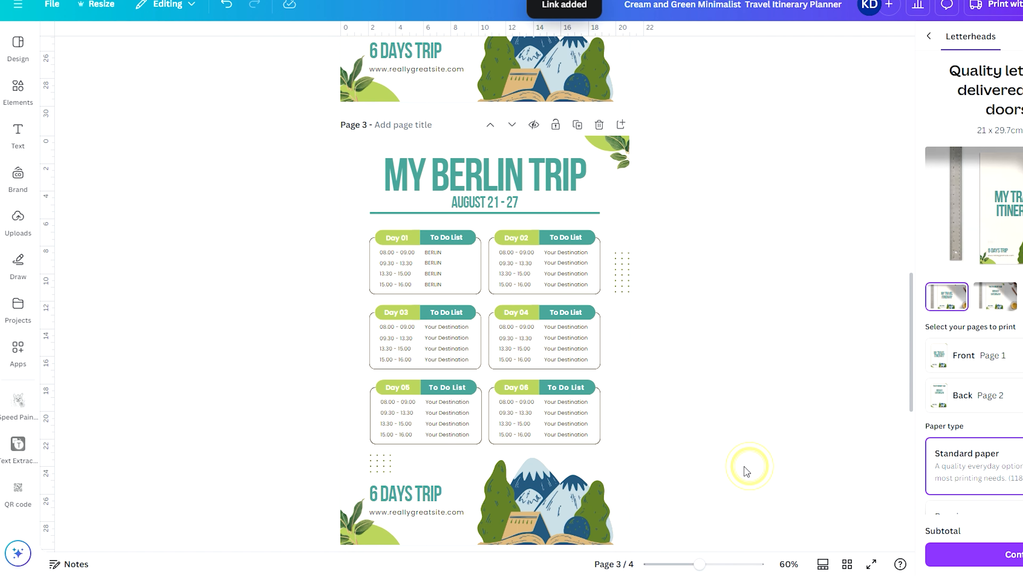
scroll(607, 361, "down", 3)
scroll(565, 387, "up", 20)
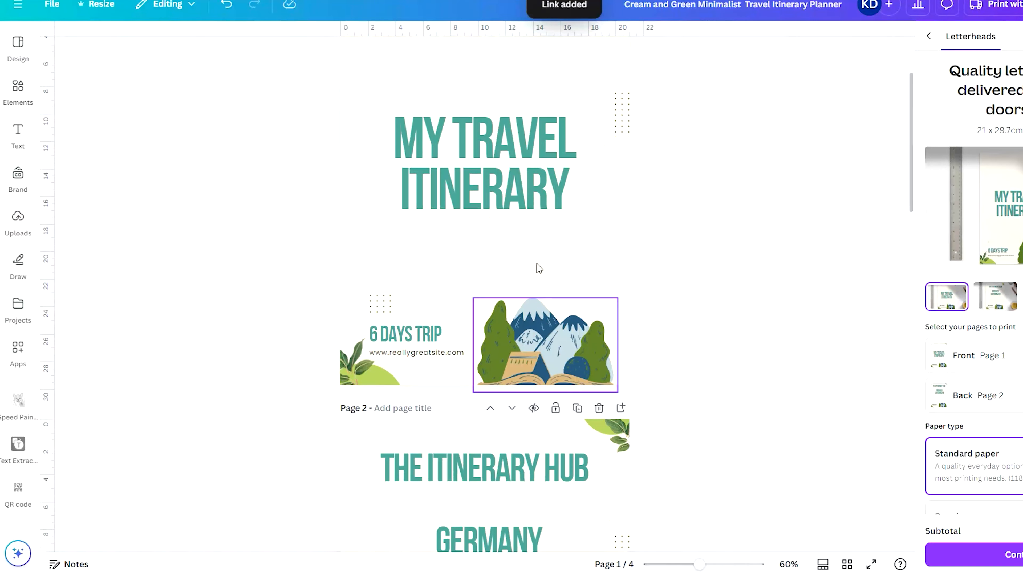
scroll(528, 247, "down", 10)
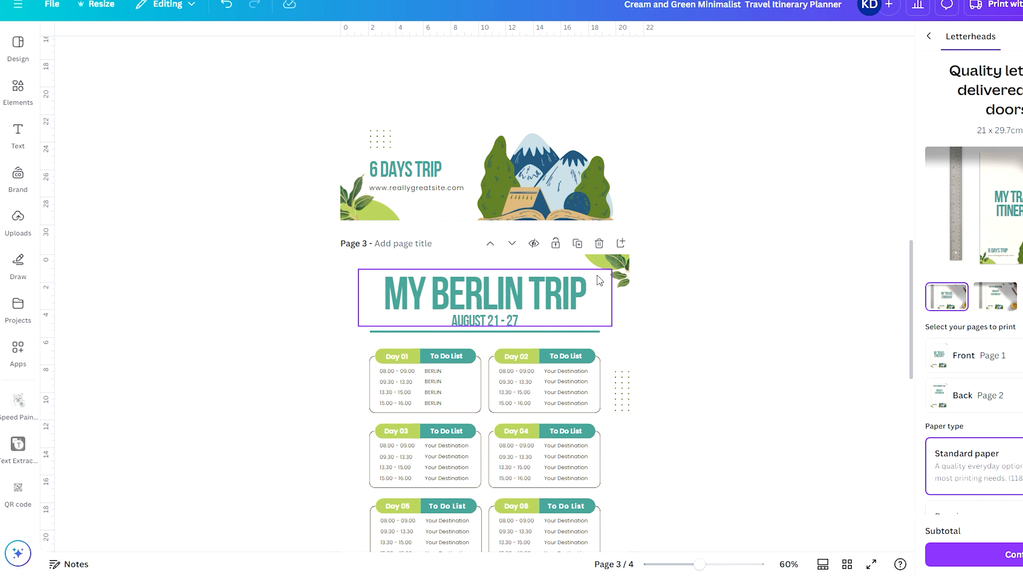
scroll(681, 308, "up", 15)
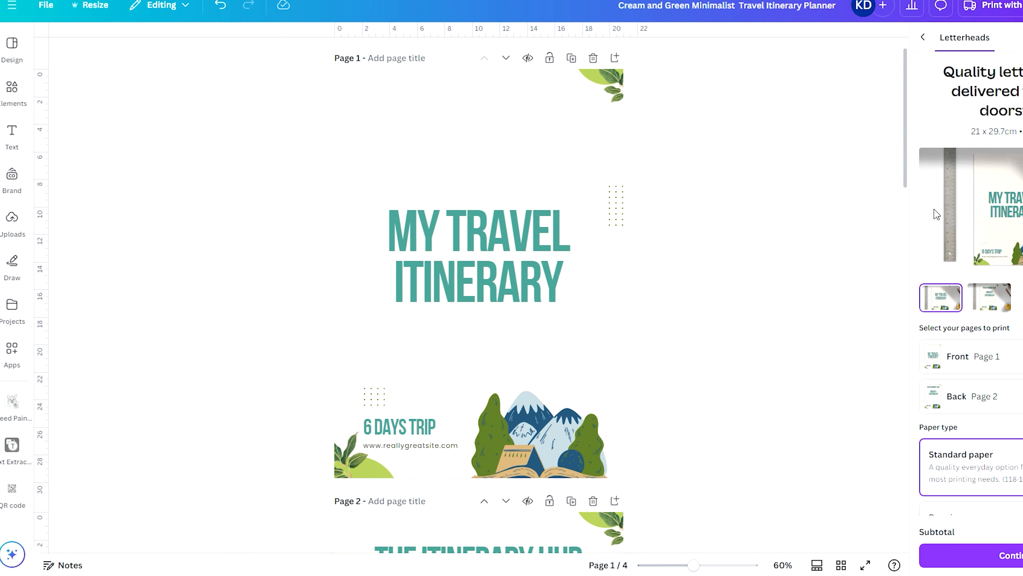
Step: Download all pages of the design as PDF Standard and open the downloaded file
left_click(999, 21)
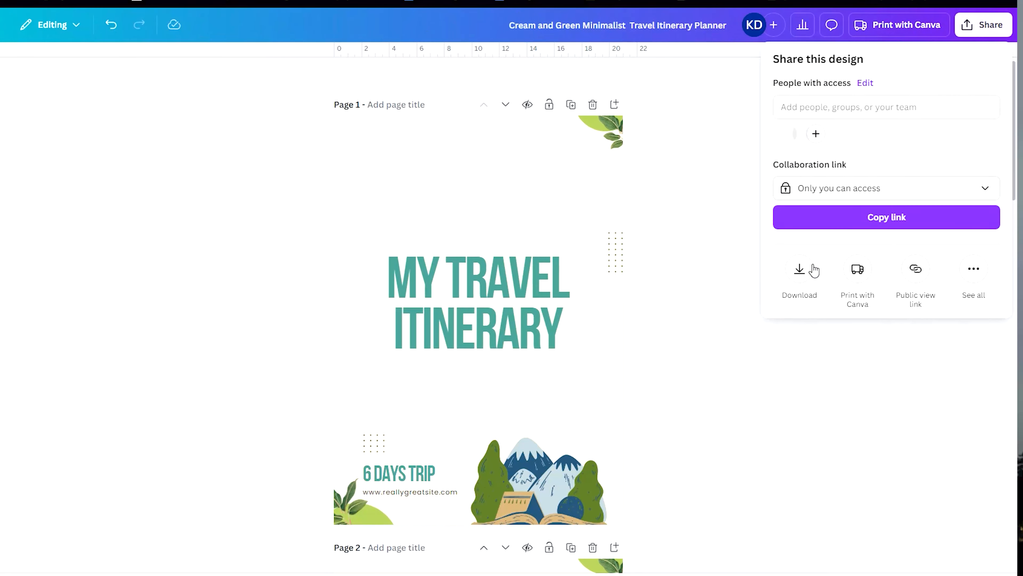
left_click(811, 266)
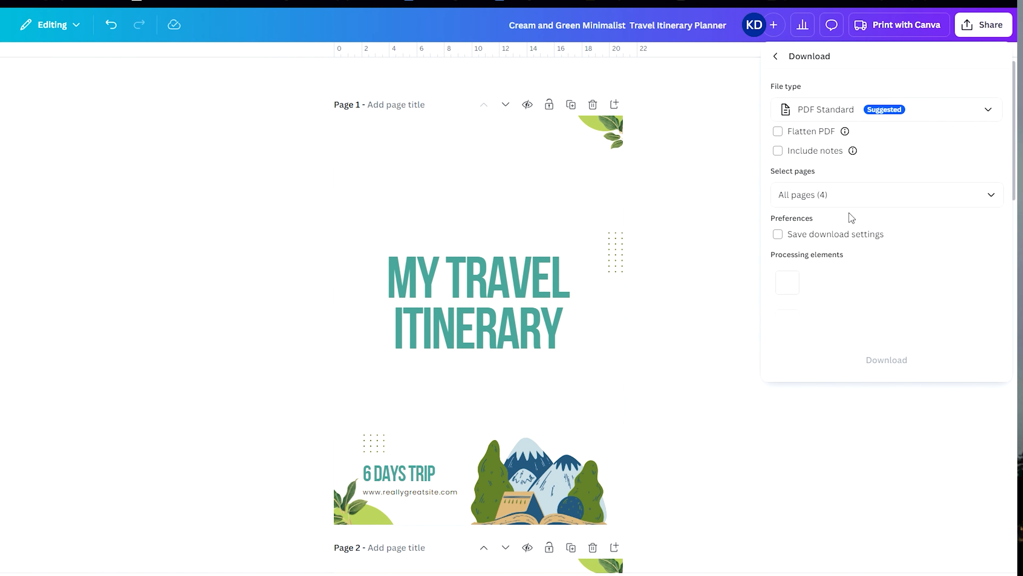
left_click(868, 262)
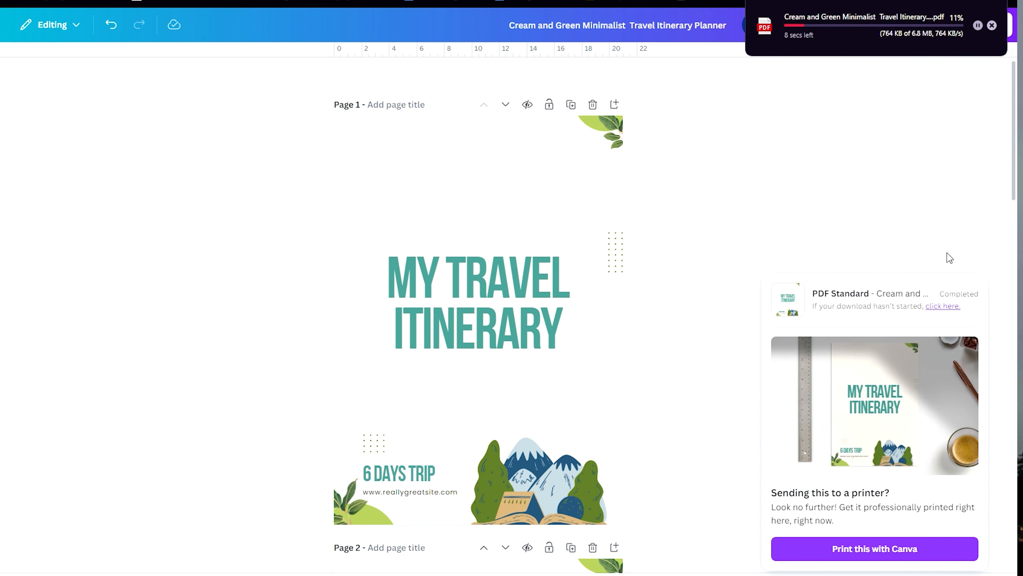
left_click(861, 35)
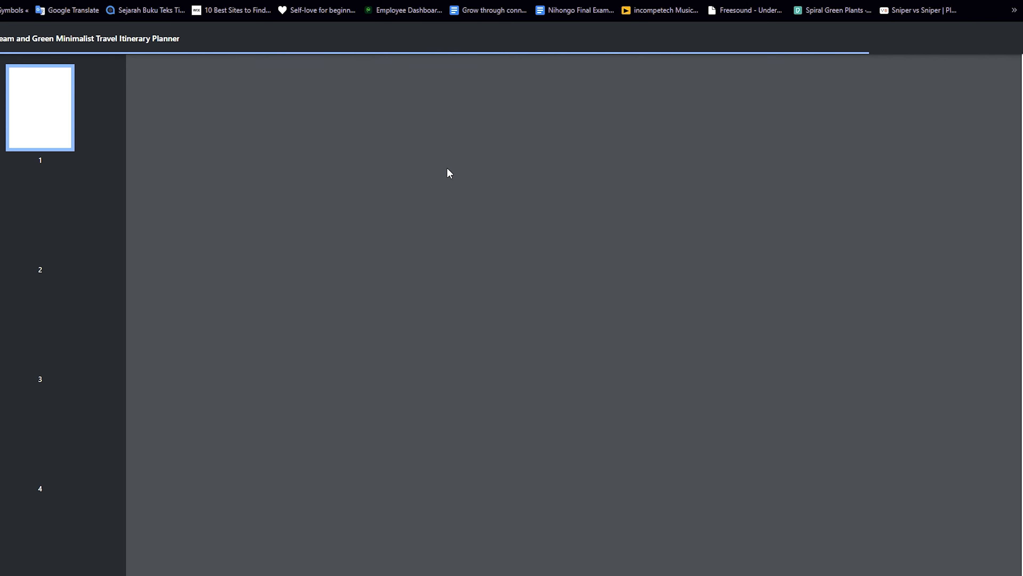
Step: Look through the exported PDF, checking the cover, the hub page with its destination links and both trip pages
scroll(455, 176, "down", 10)
scroll(542, 264, "up", 8)
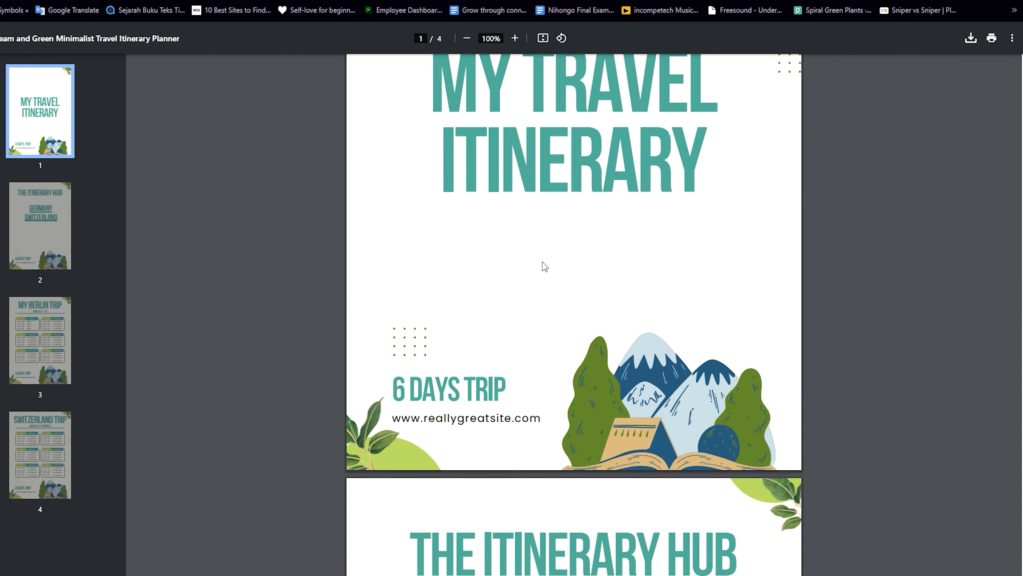
scroll(522, 252, "down", 3)
scroll(522, 252, "down", 4)
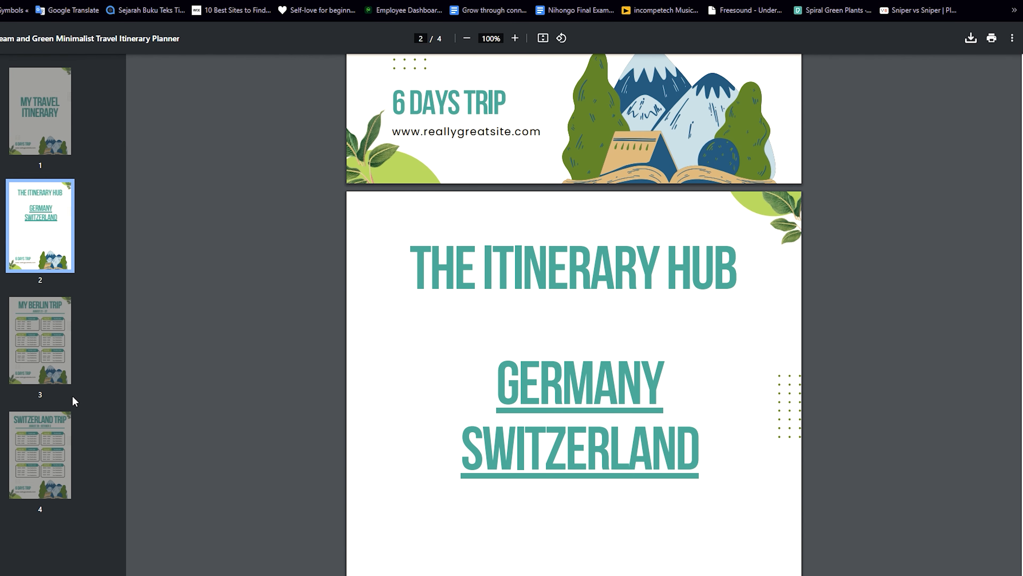
scroll(472, 421, "down", 4)
scroll(198, 380, "up", 6)
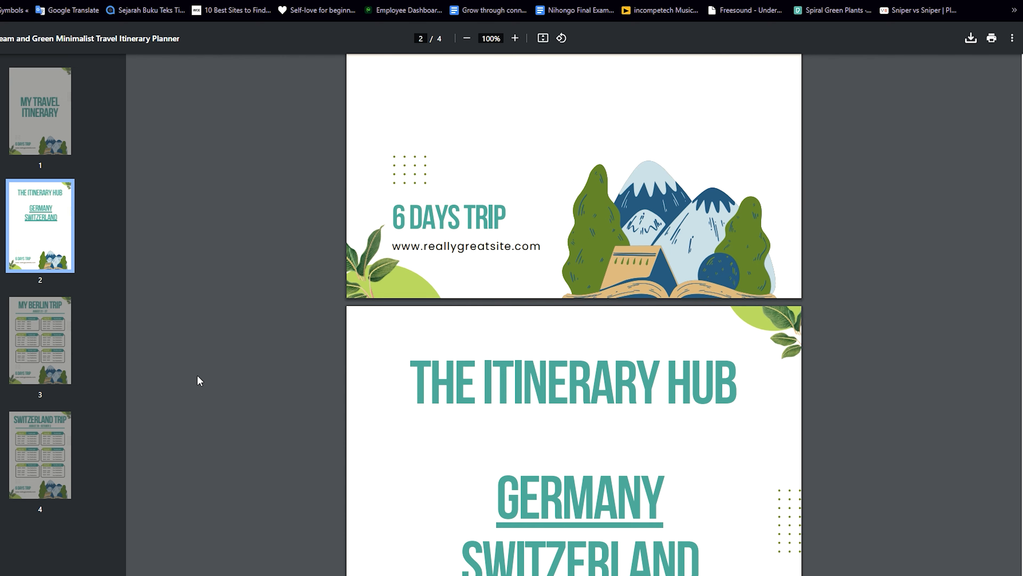
scroll(240, 331, "down", 4)
scroll(599, 333, "down", 18)
scroll(550, 336, "up", 14)
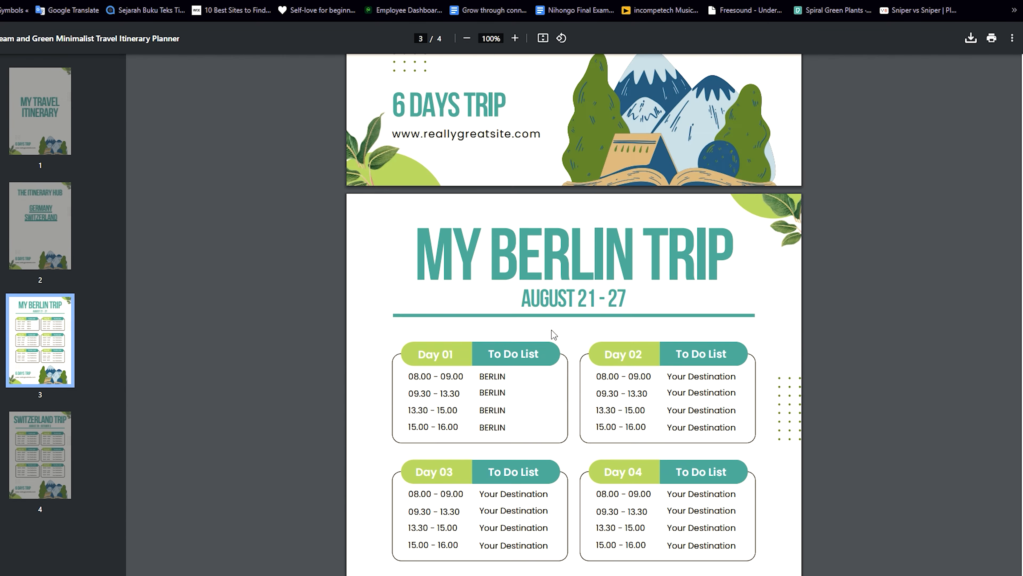
scroll(585, 271, "down", 20)
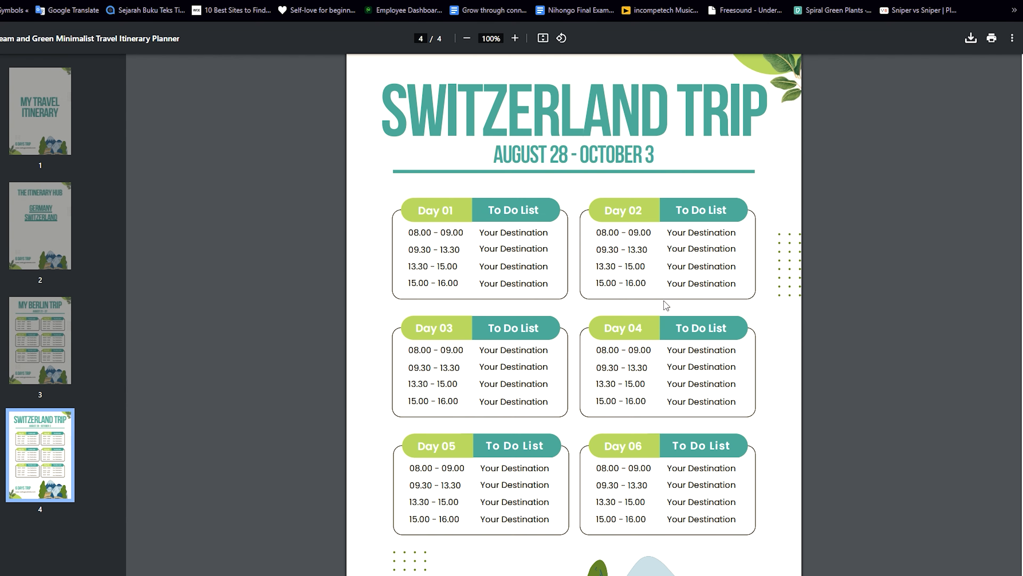
scroll(665, 299, "up", 11)
scroll(593, 309, "down", 8)
scroll(584, 319, "up", 20)
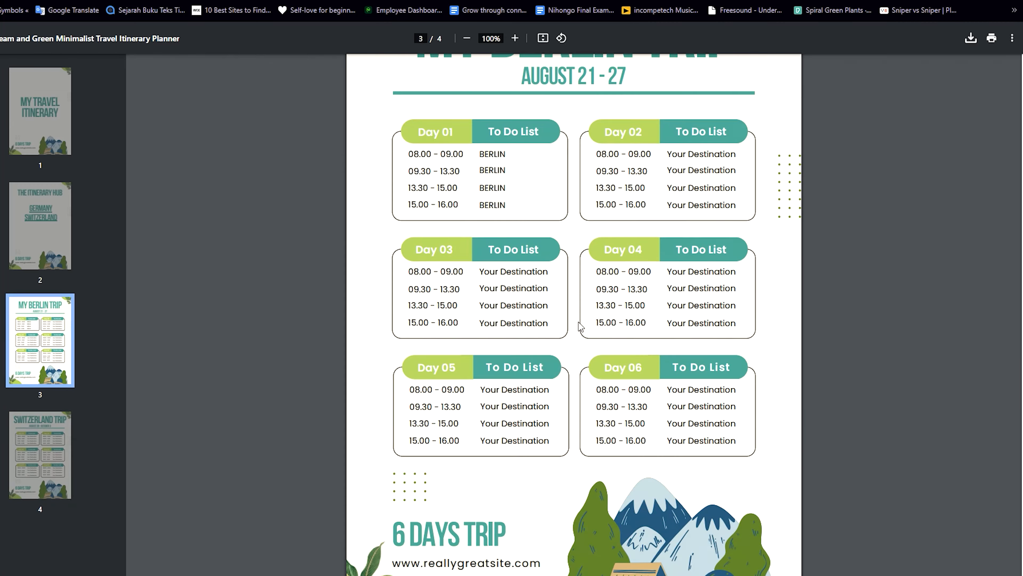
scroll(581, 326, "up", 15)
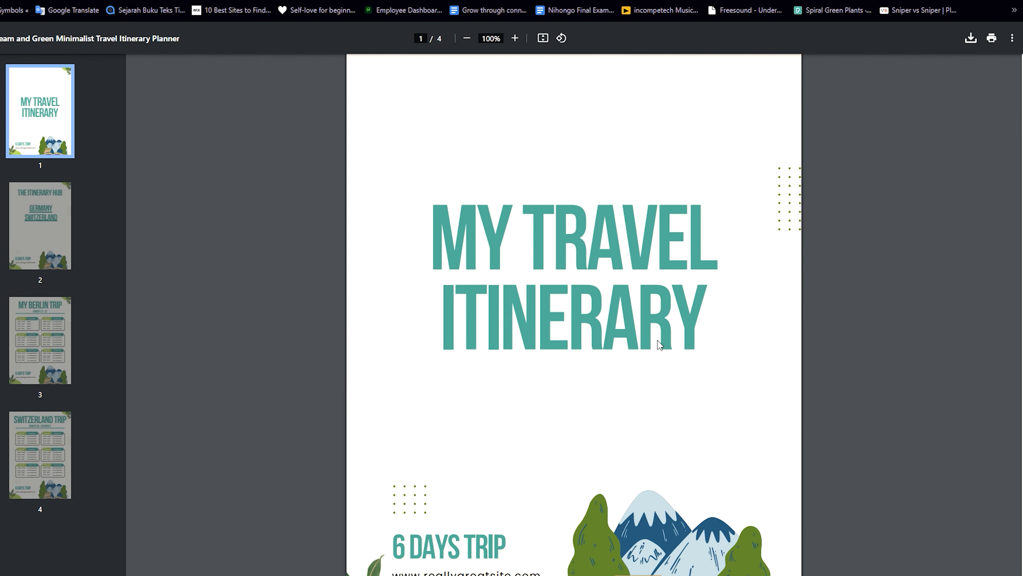